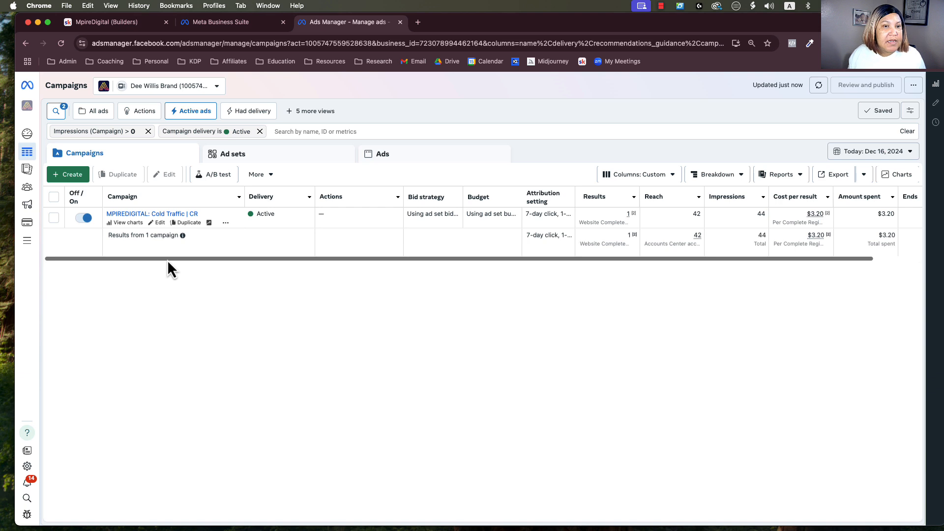
- Switch to the MpireDigital (Builders) Skool community and open the Plugins section of its group settings
mouse_move(27, 134)
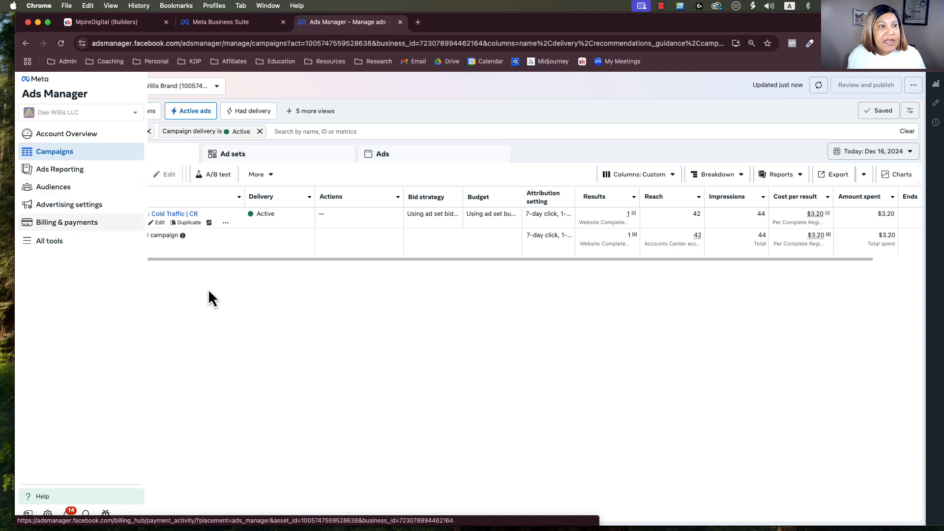
left_click(124, 22)
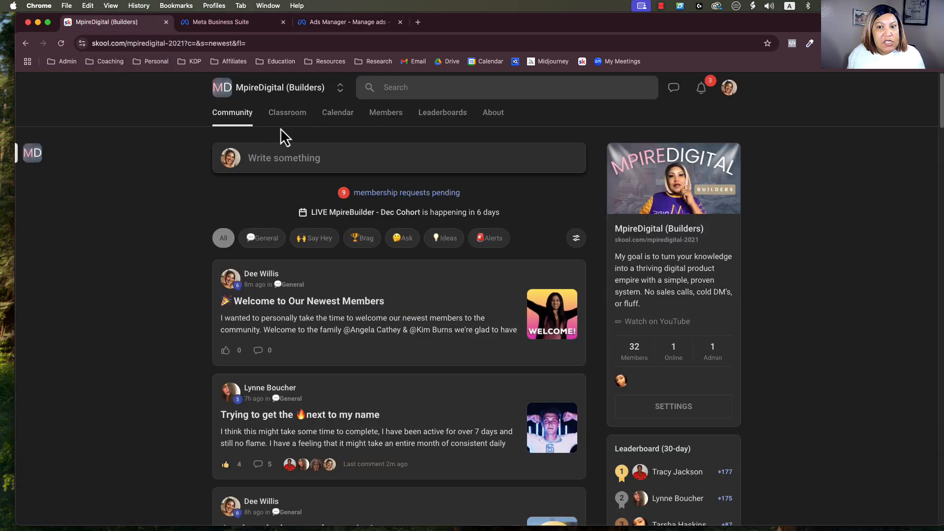
left_click(47, 22)
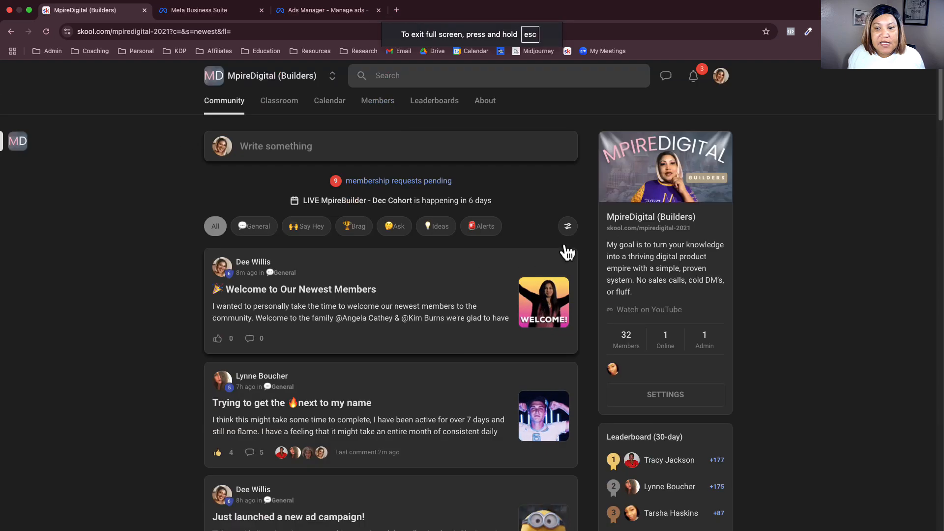
left_click(683, 404)
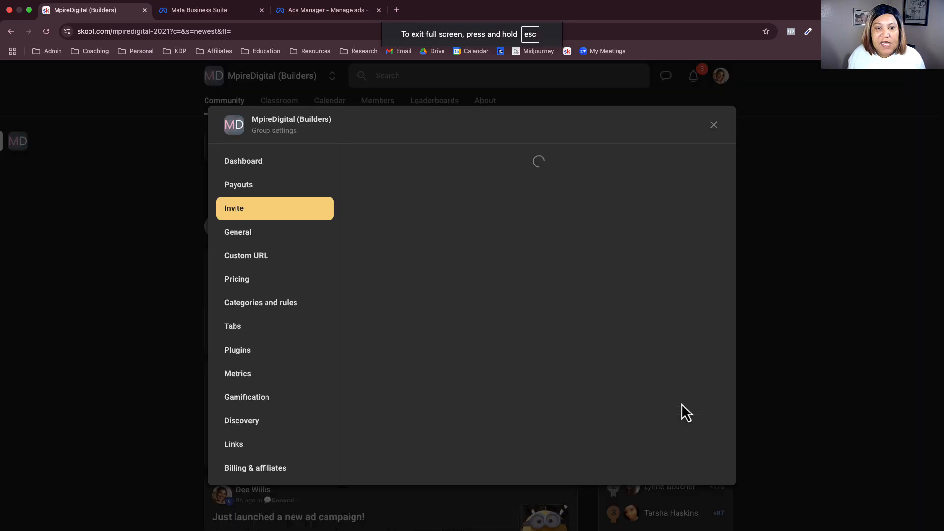
left_click(252, 350)
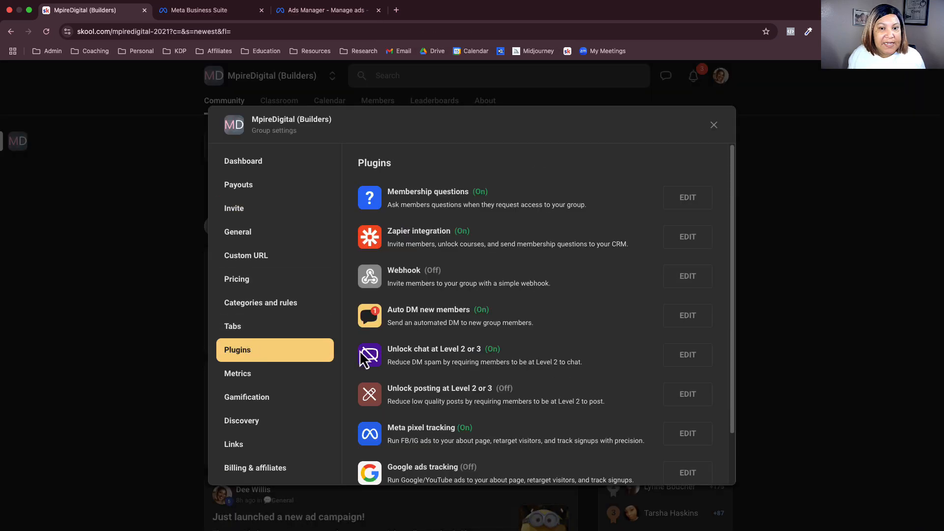
- Locate Meta pixel tracking among the group's plugins and open its settings for editing
scroll(448, 358, "down", 2)
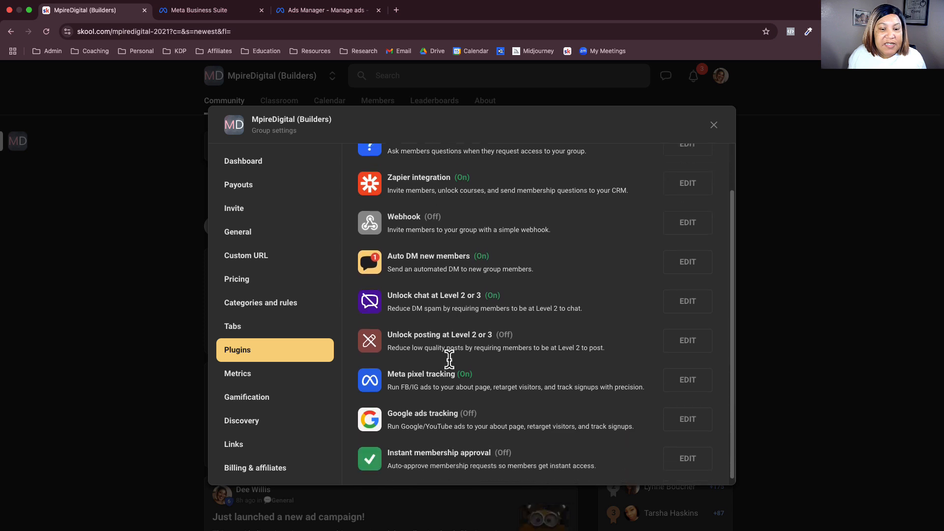
left_click_drag(388, 369, 441, 368)
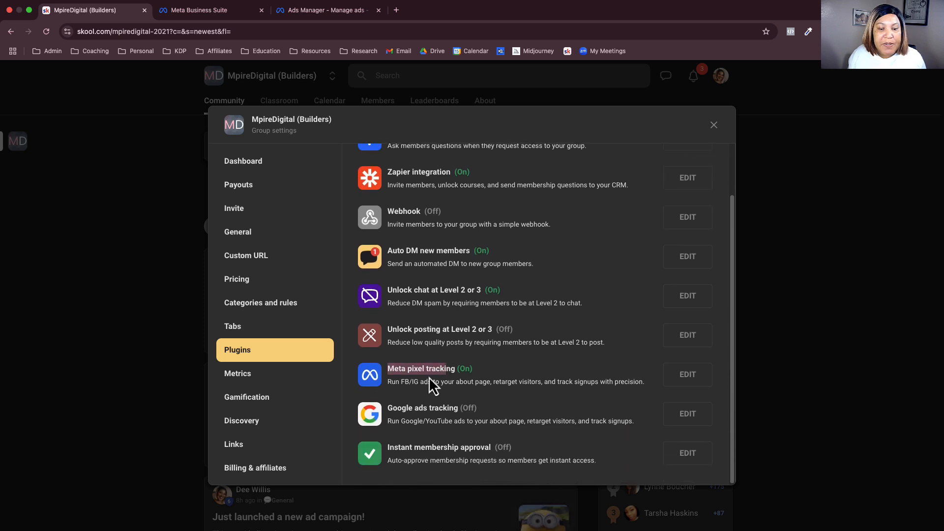
left_click(404, 408)
left_click_drag(404, 408, 432, 407)
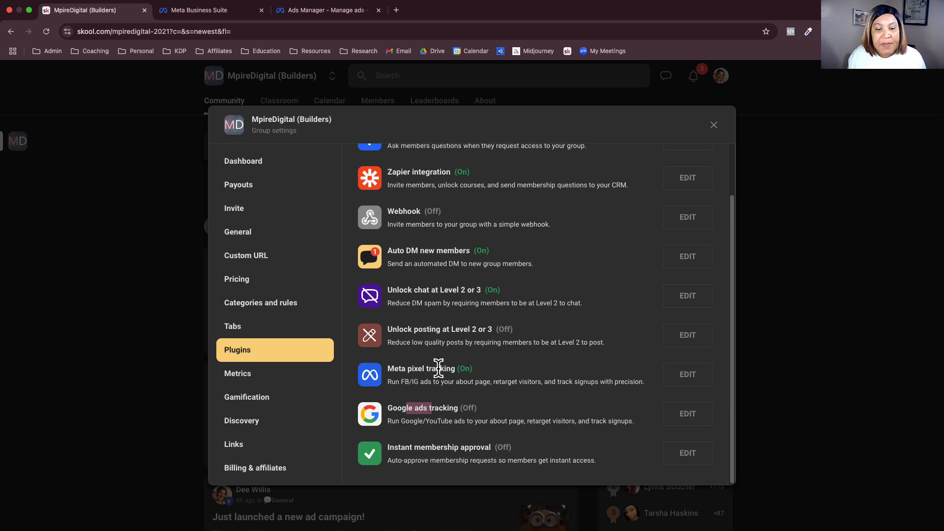
left_click(684, 379)
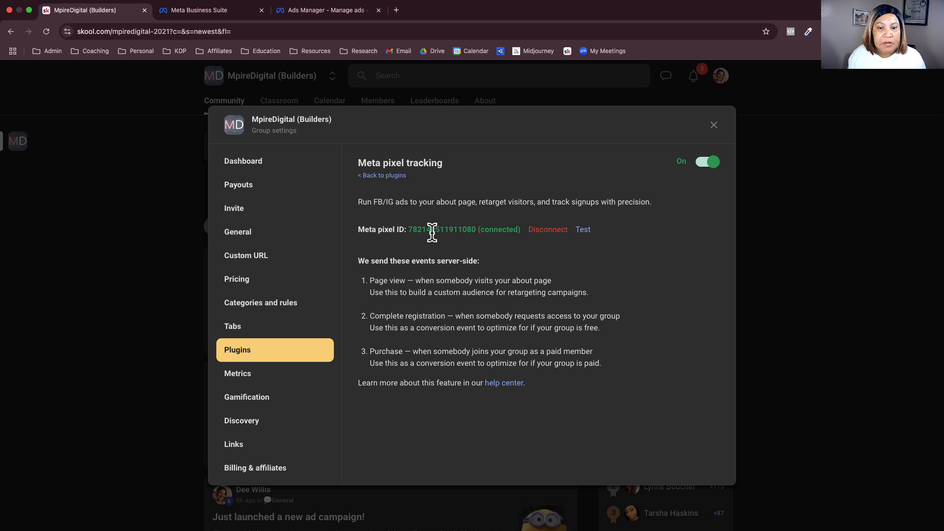
- Examine the connected Meta pixel ID and the page view, complete registration and purchase events sent server-side
left_click_drag(431, 230, 472, 231)
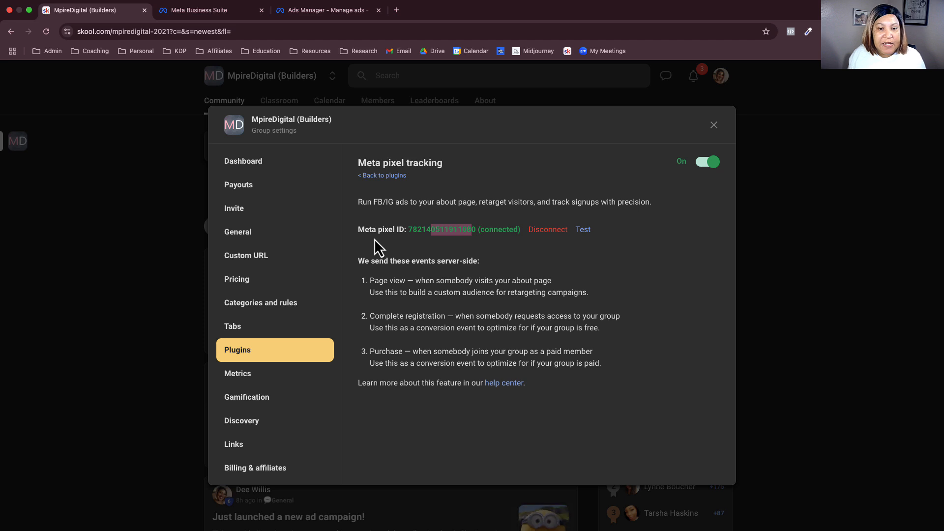
left_click_drag(368, 264, 466, 265)
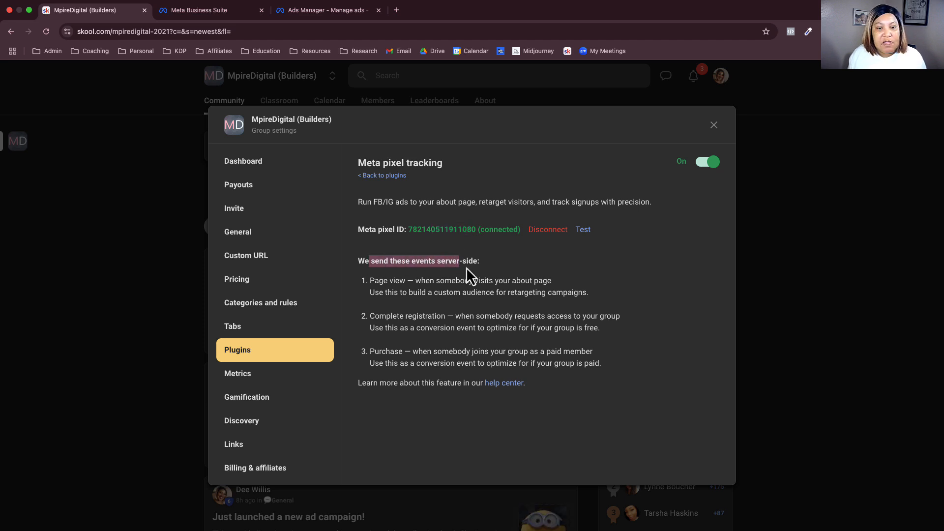
left_click_drag(383, 280, 447, 344)
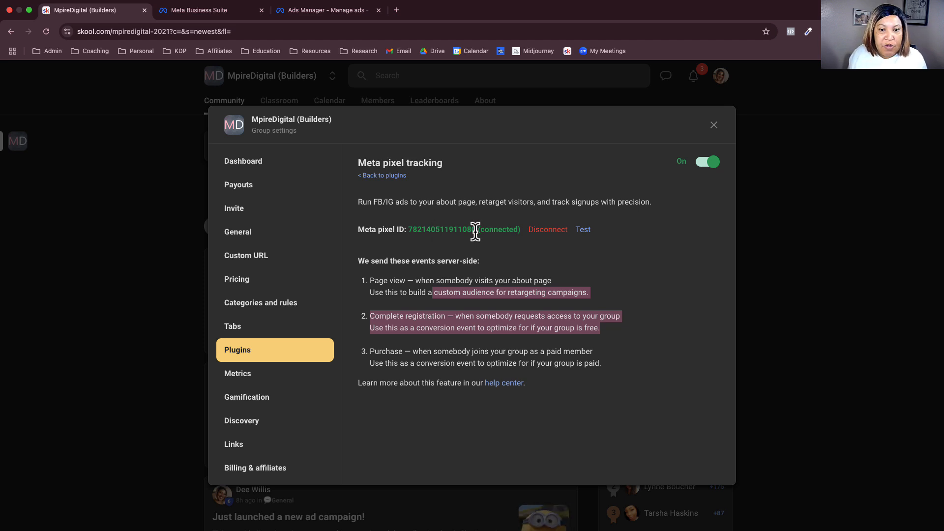
left_click_drag(475, 230, 413, 238)
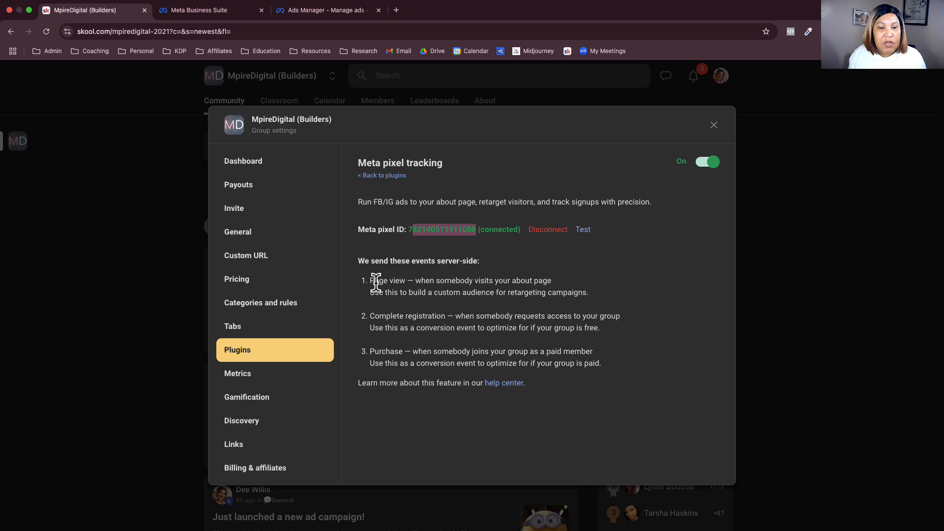
left_click_drag(375, 280, 433, 327)
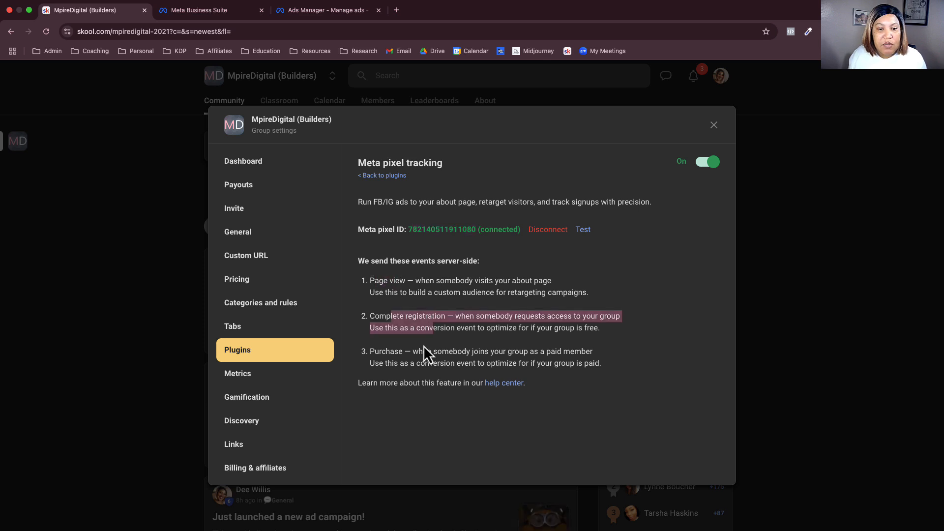
left_click_drag(380, 351, 398, 352)
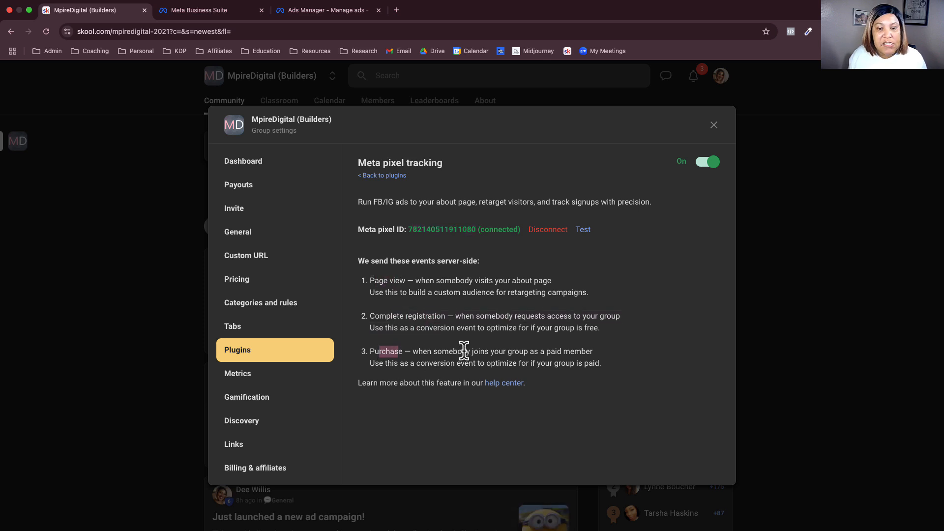
- Examine which conversion event to optimize for in a free group versus a paid group
left_click_drag(473, 315, 514, 328)
left_click_drag(439, 328, 517, 328)
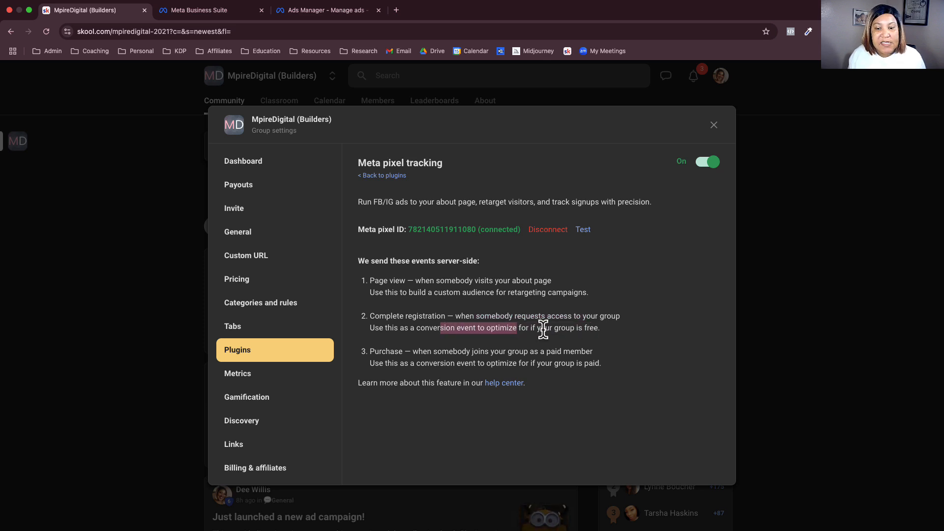
left_click(575, 328)
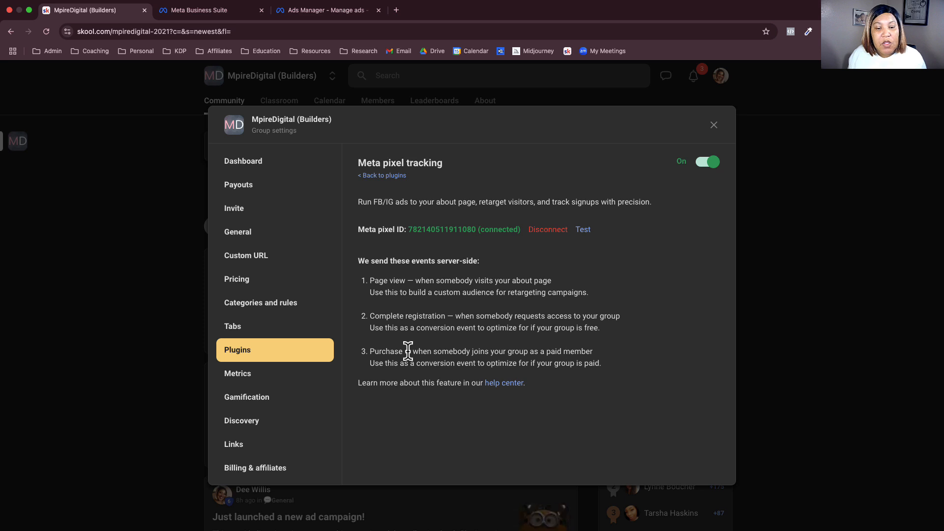
left_click_drag(395, 352, 560, 350)
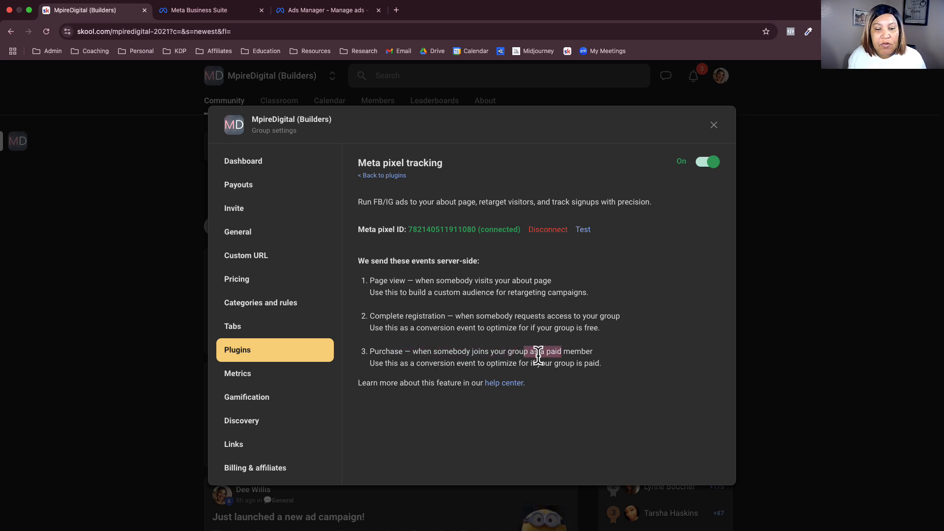
left_click_drag(399, 364, 519, 363)
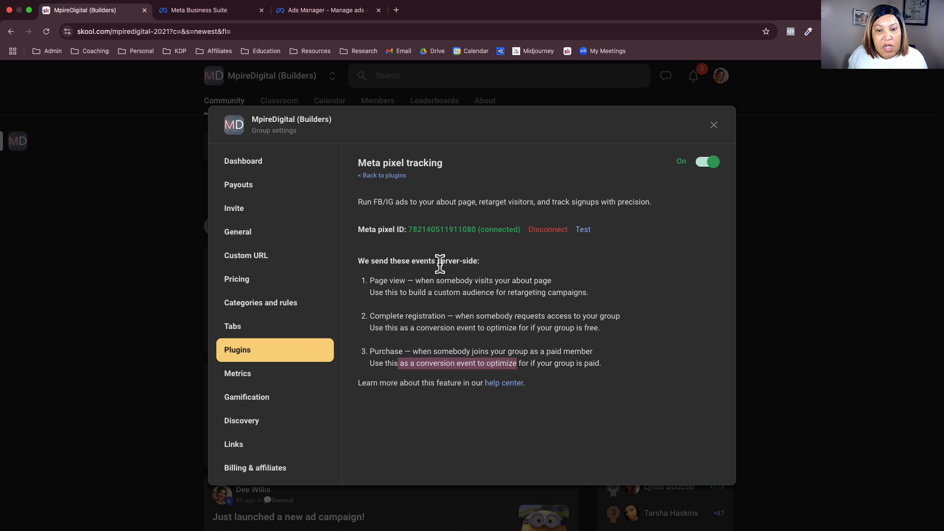
left_click_drag(430, 261, 473, 261)
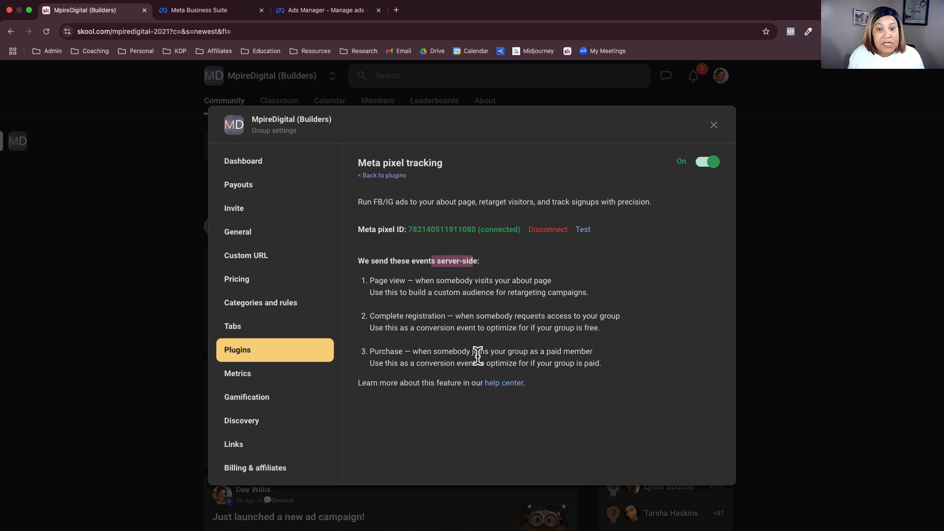
left_click(411, 319)
left_click_drag(399, 317, 476, 320)
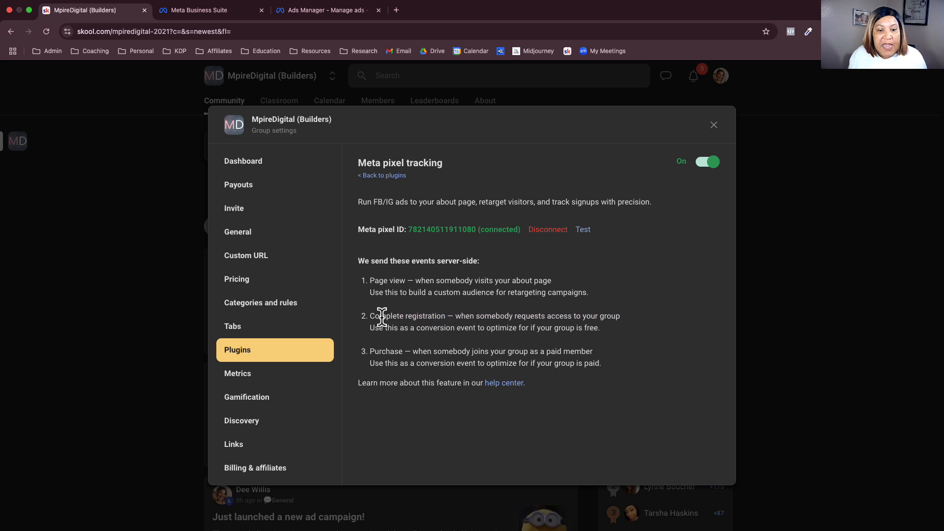
left_click_drag(379, 319, 476, 319)
mouse_move(382, 320)
left_mouse_down()
mouse_move(547, 317)
mouse_move(583, 329)
mouse_move(461, 328)
mouse_move(397, 317)
left_mouse_up()
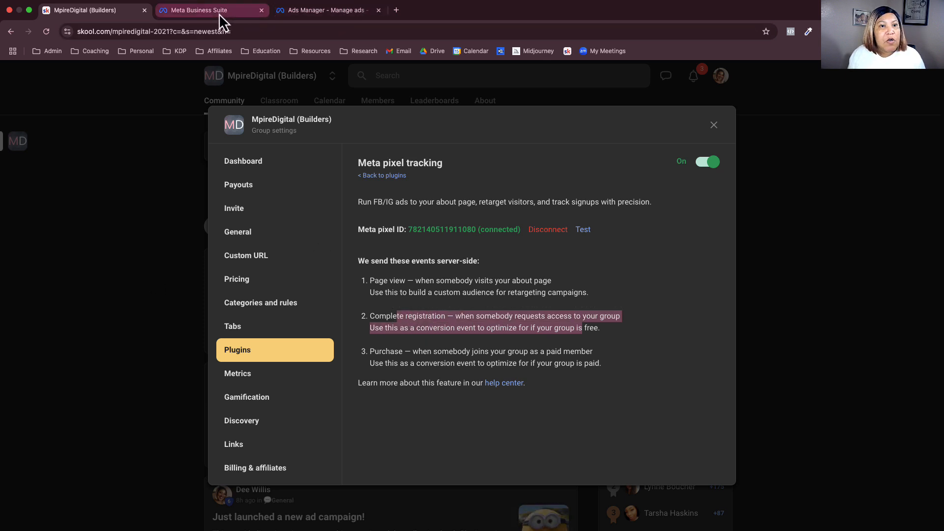
- Close the Skool group settings and view the community's About page
left_click(302, 14)
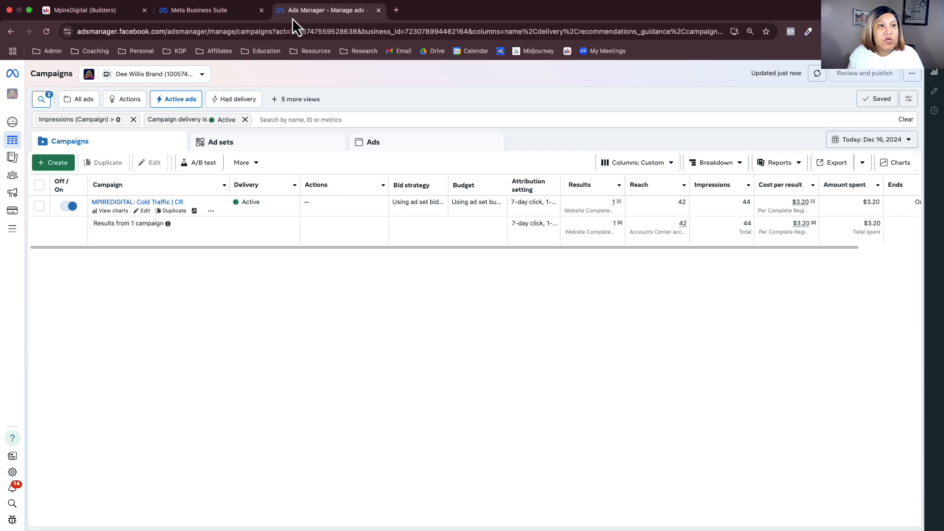
left_click(128, 10)
key("Escape")
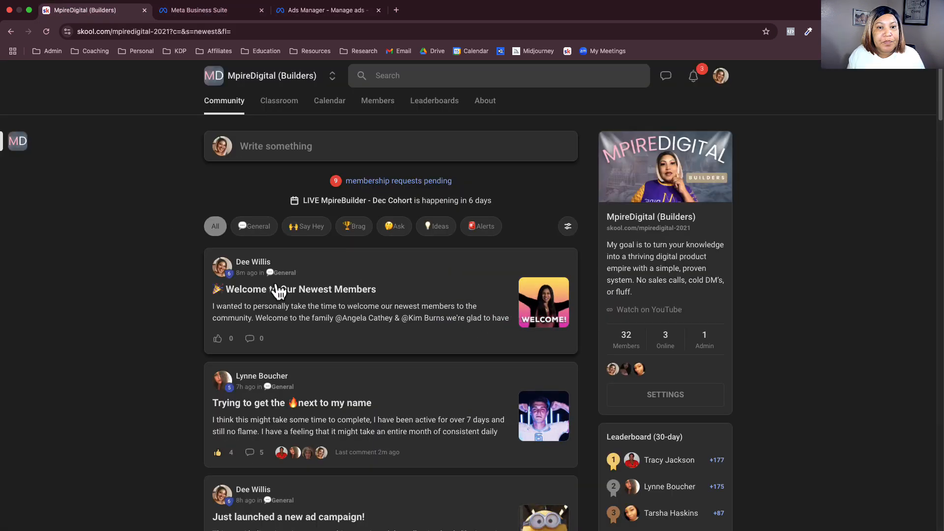
left_click(496, 104)
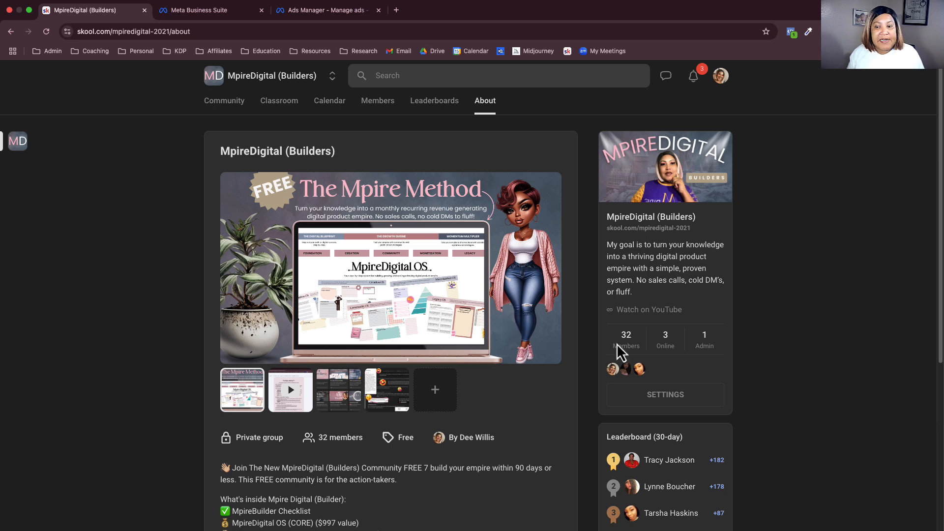
- Switch to Meta Ads Manager and open the ad account's Audiences page
left_click(334, 17)
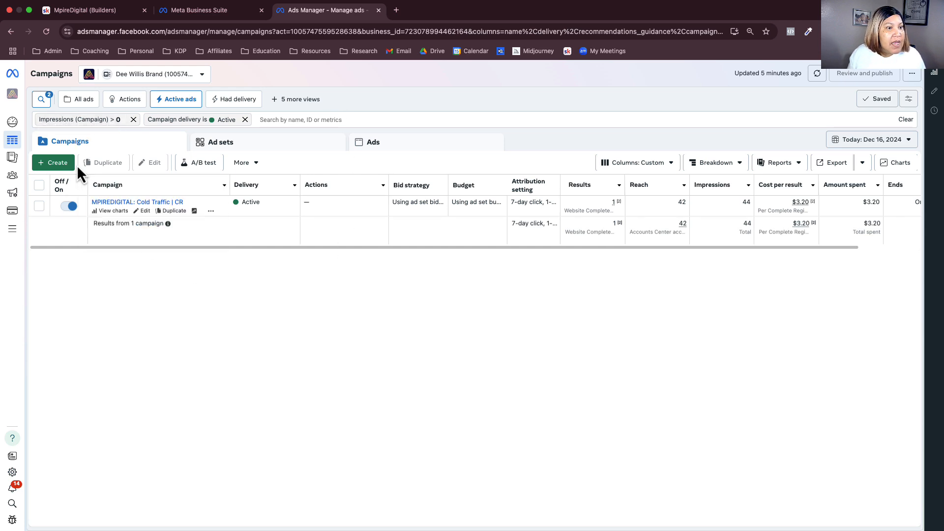
left_click(52, 168)
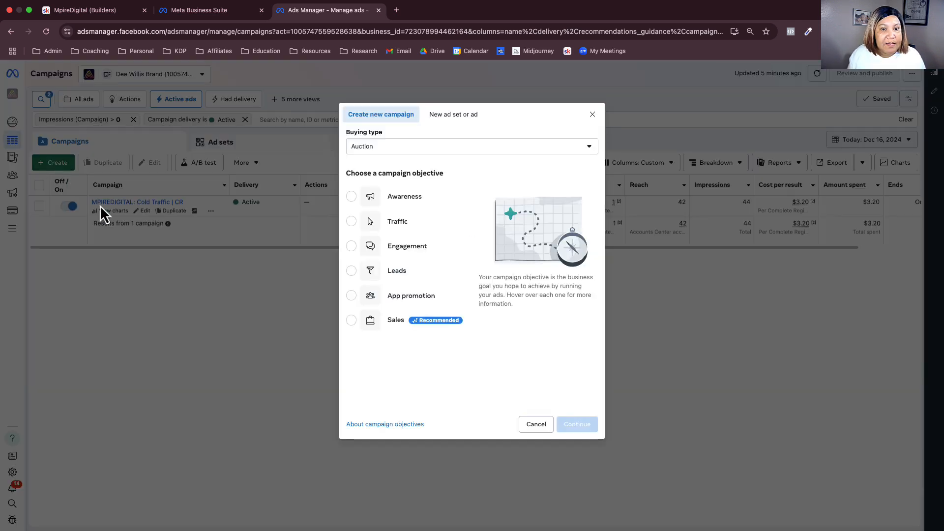
left_click(592, 115)
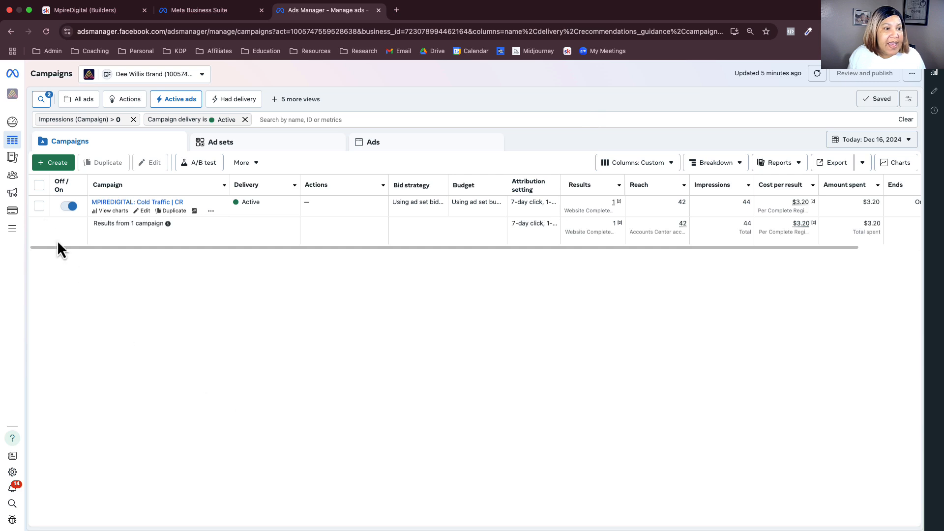
mouse_move(14, 235)
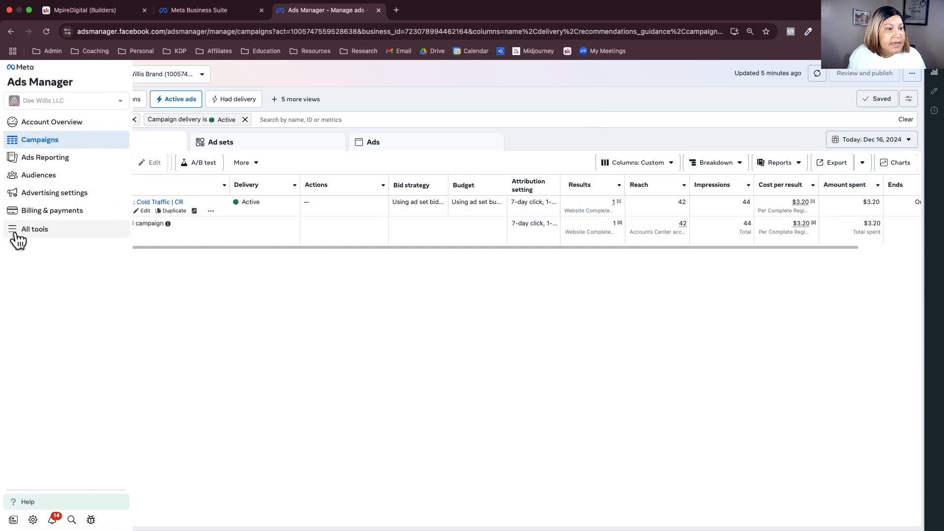
left_click(38, 180)
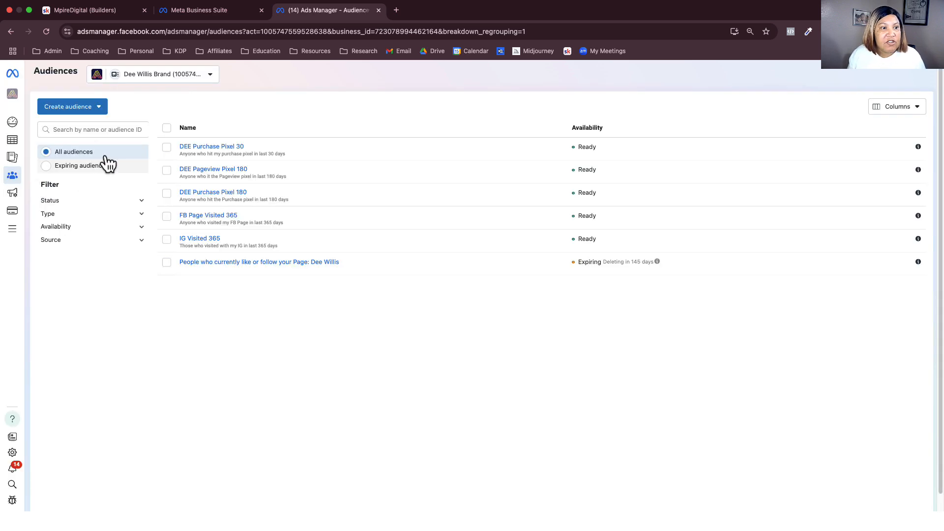
- Start a new custom audience with Website as its source
left_click(94, 111)
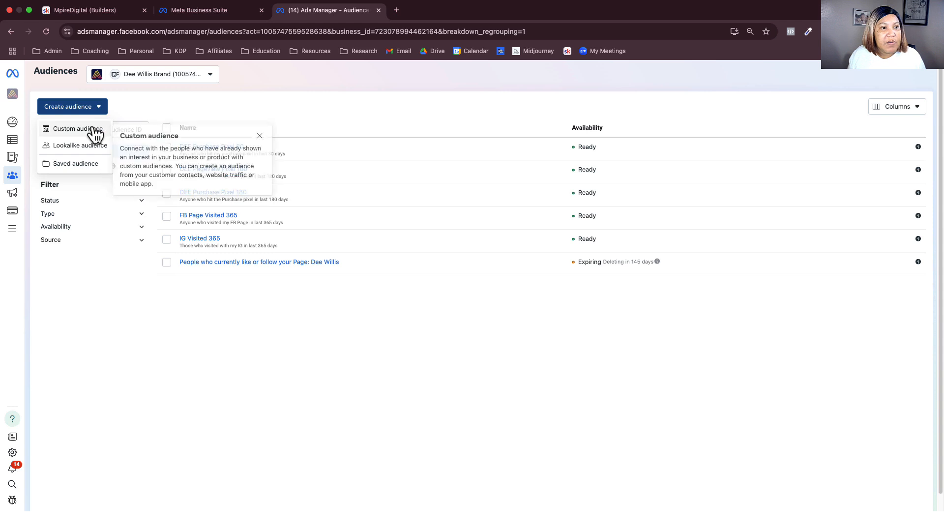
left_click(92, 128)
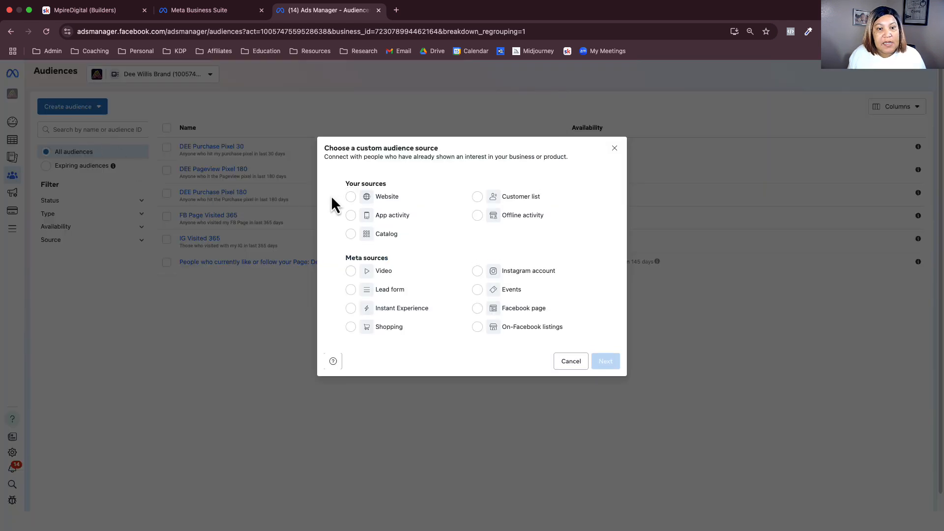
left_click(351, 197)
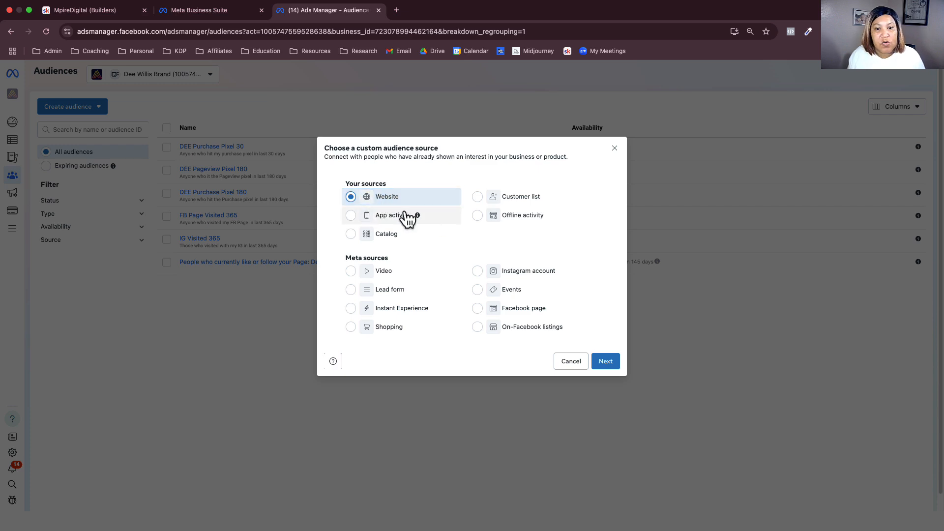
left_click(603, 365)
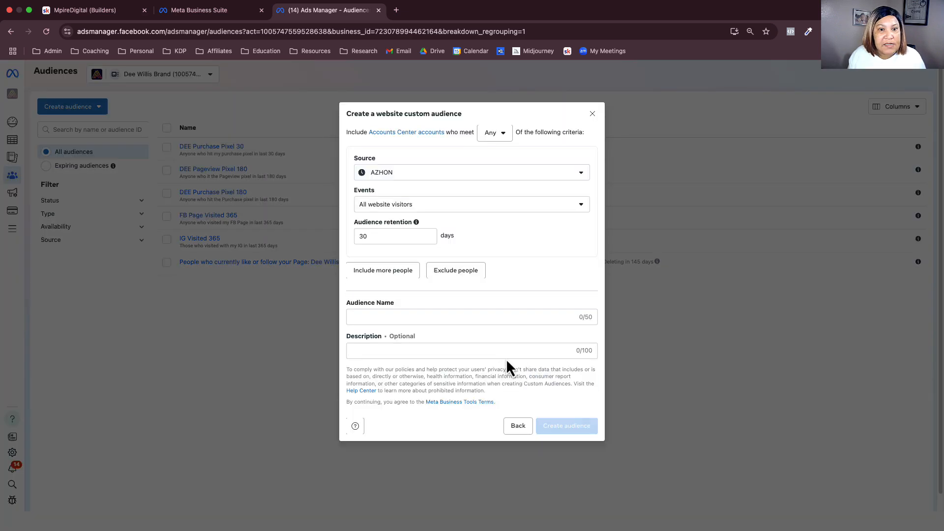
- Set the custom audience's source to the only active pixel and include people with the PageView event over a 180-day retention
left_click(565, 181)
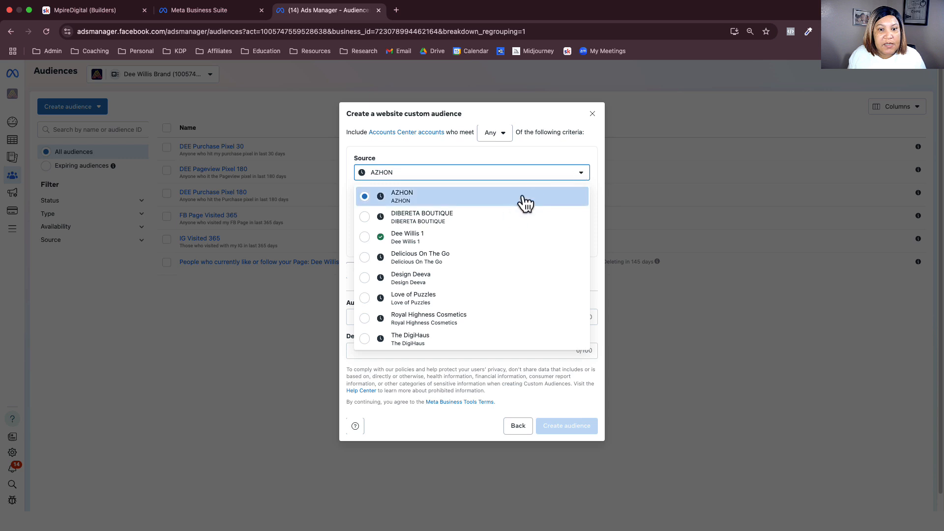
left_click(474, 240)
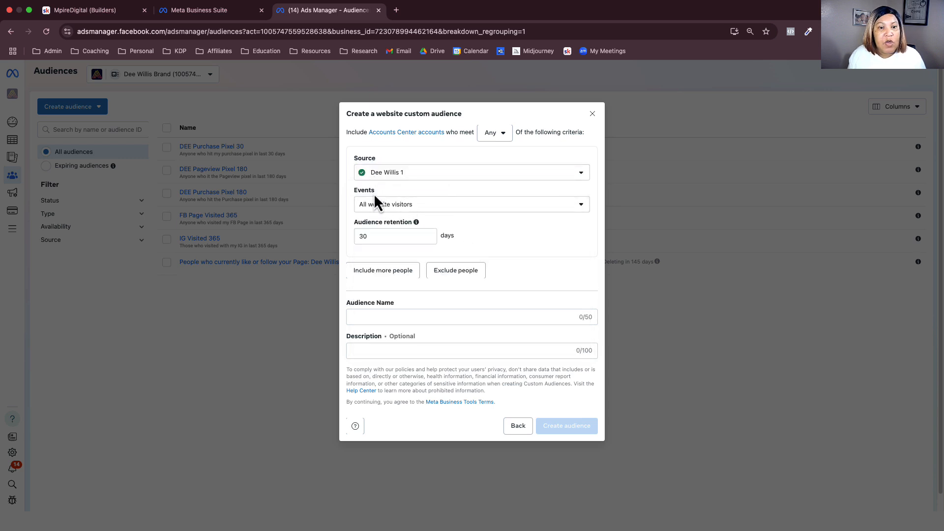
left_click(407, 215)
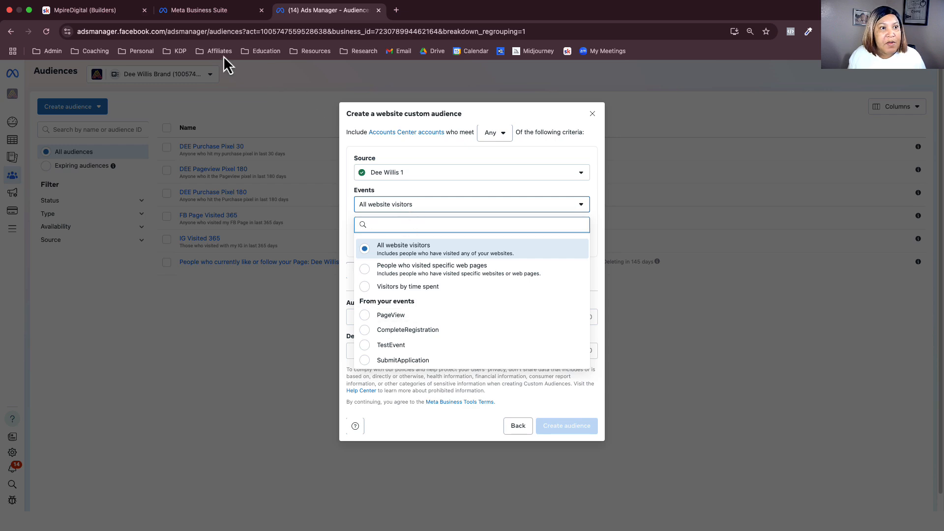
left_click(98, 15)
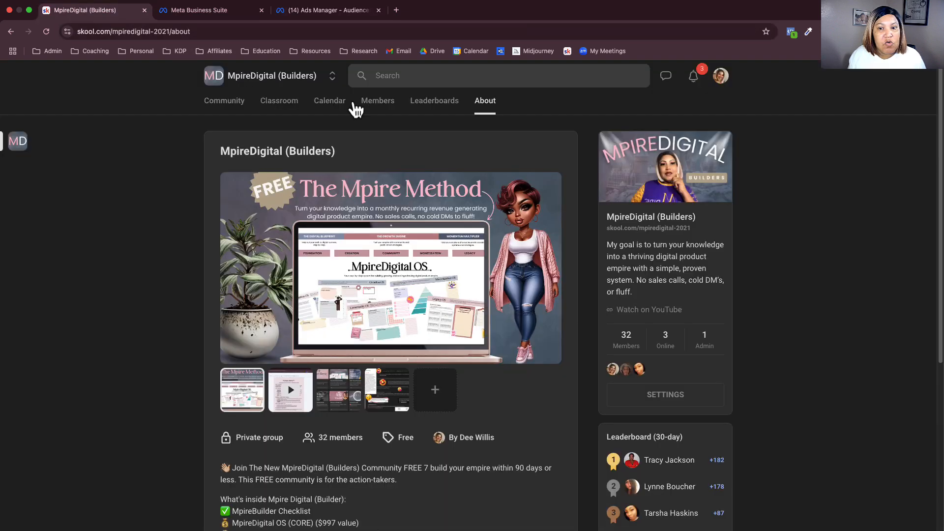
left_click(317, 13)
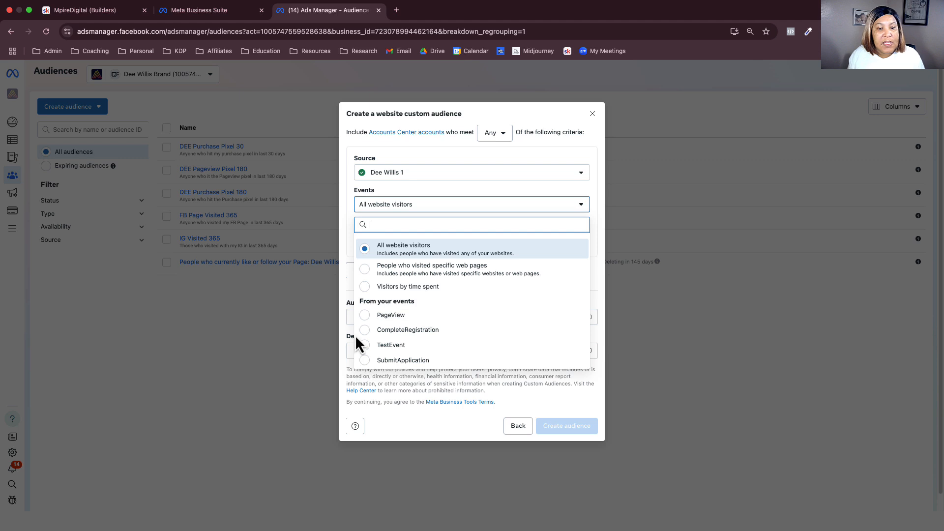
left_click(368, 316)
left_click_drag(368, 232, 359, 231)
type("180")
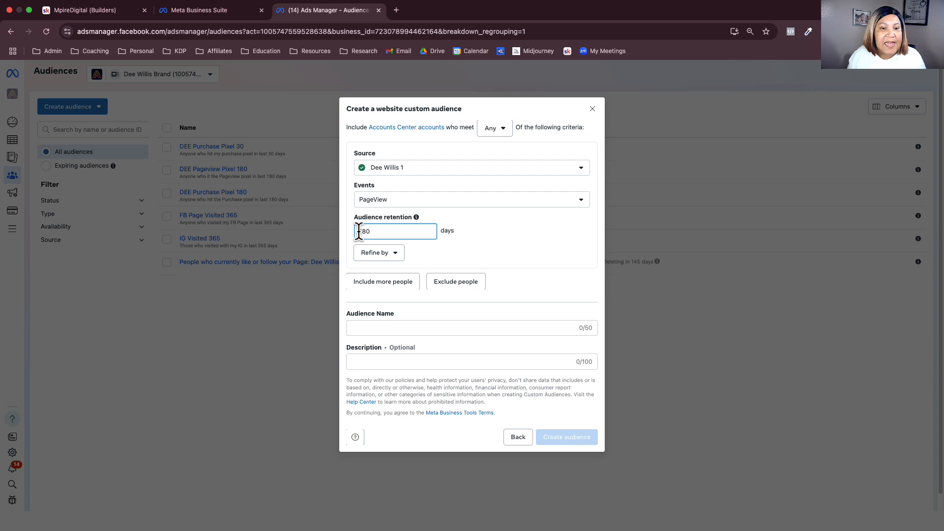
- Exclude people who triggered the CompleteRegistration event, with a retention of 180 days
left_click(450, 283)
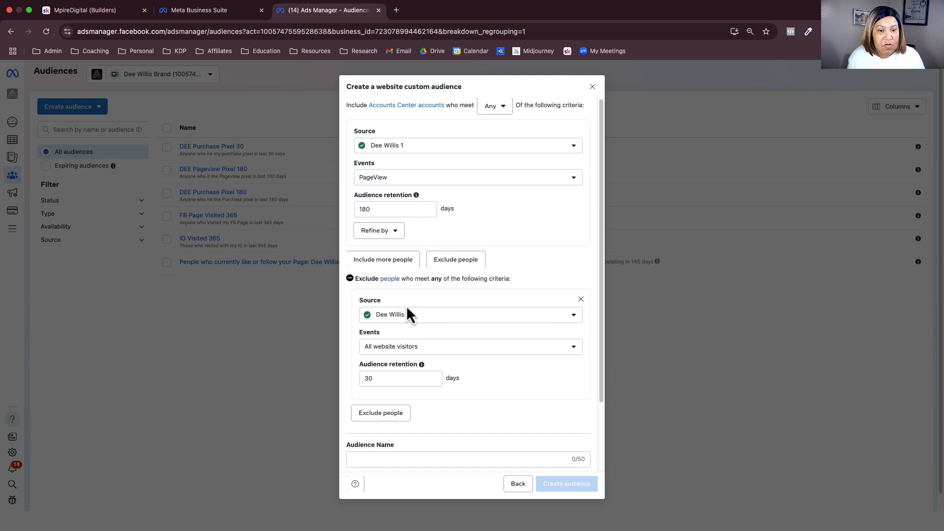
left_click(426, 353)
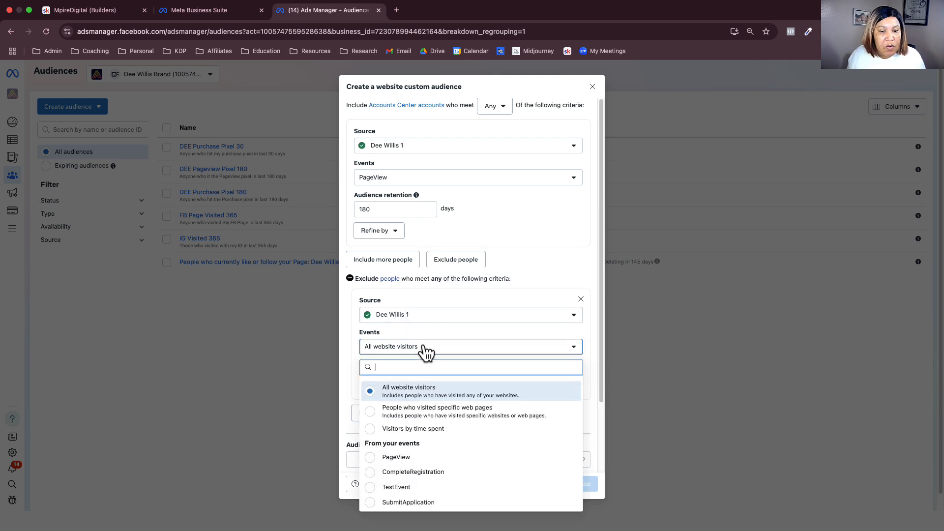
left_click(411, 472)
left_click_drag(389, 379, 360, 380)
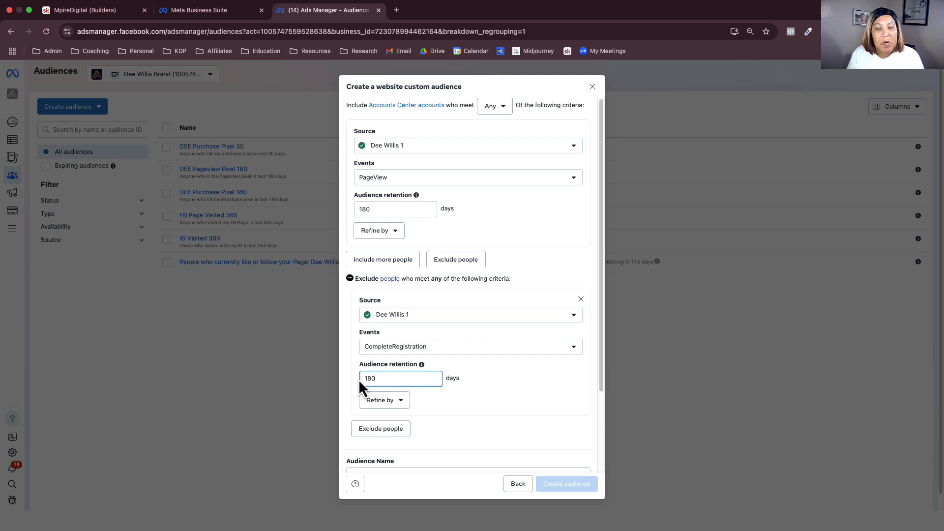
left_click(344, 402)
- Name the audience "Skool Interest Non-Members"
scroll(363, 413, "down", 3)
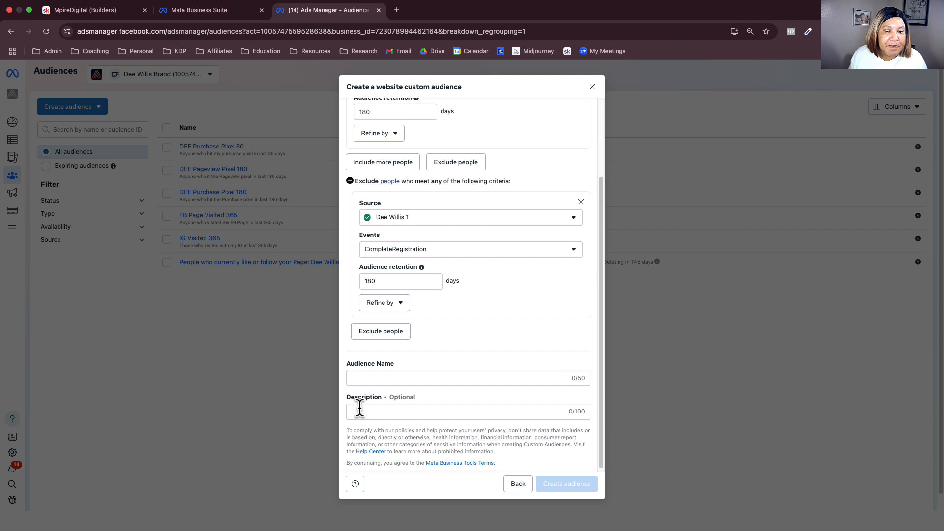
left_click(376, 374)
type("Sko")
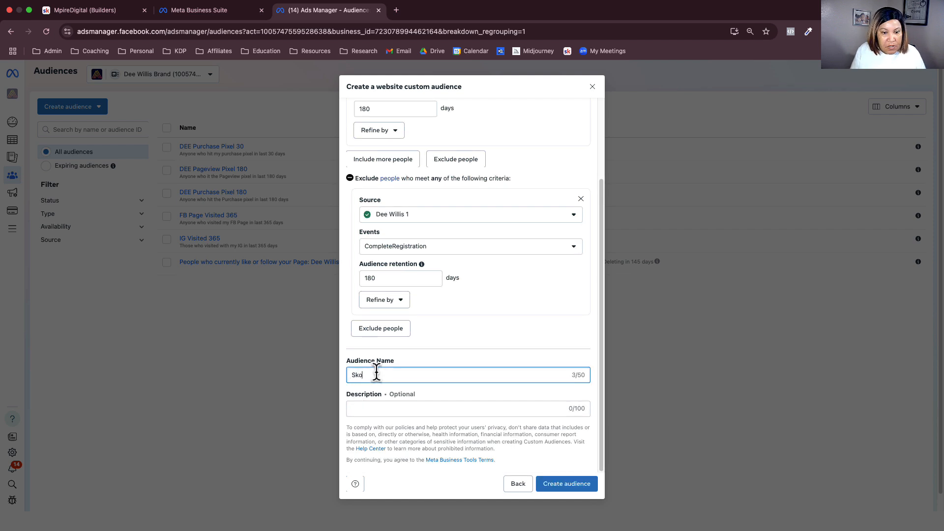
type("ol Interest")
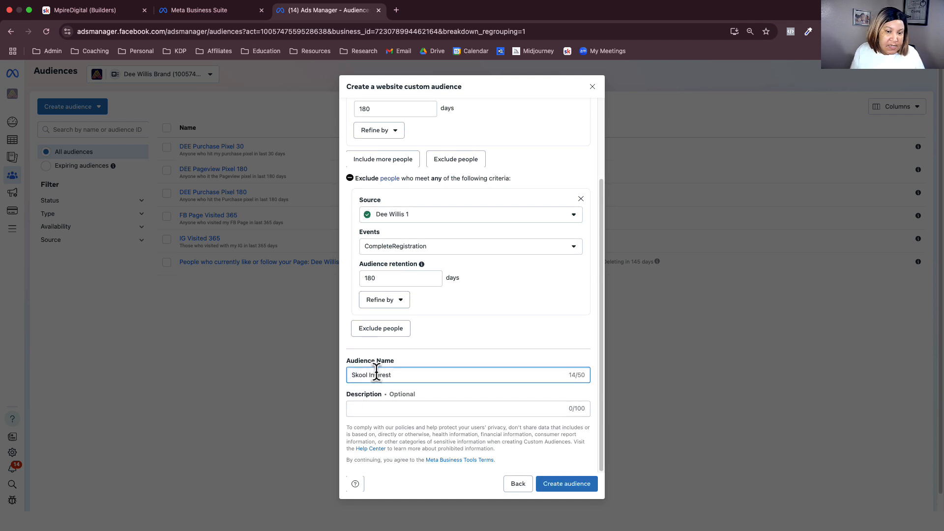
type(" Non-")
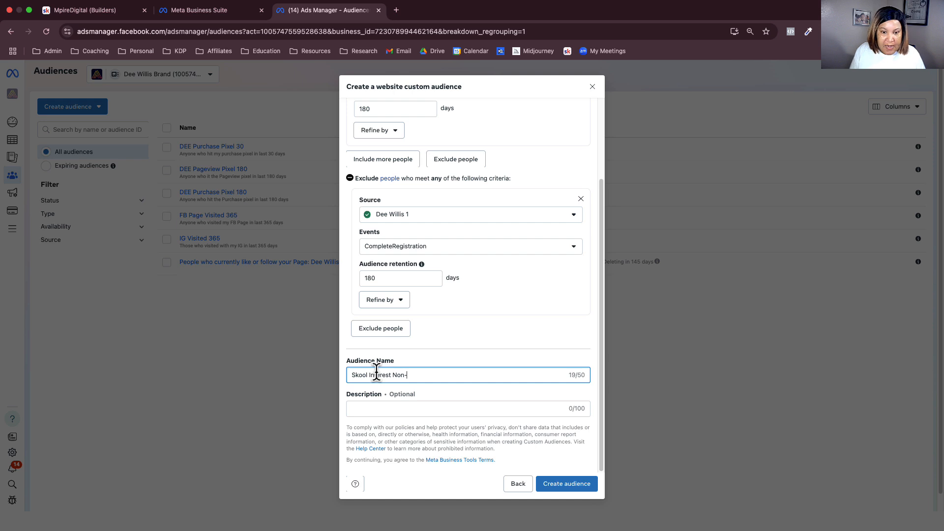
type("Members")
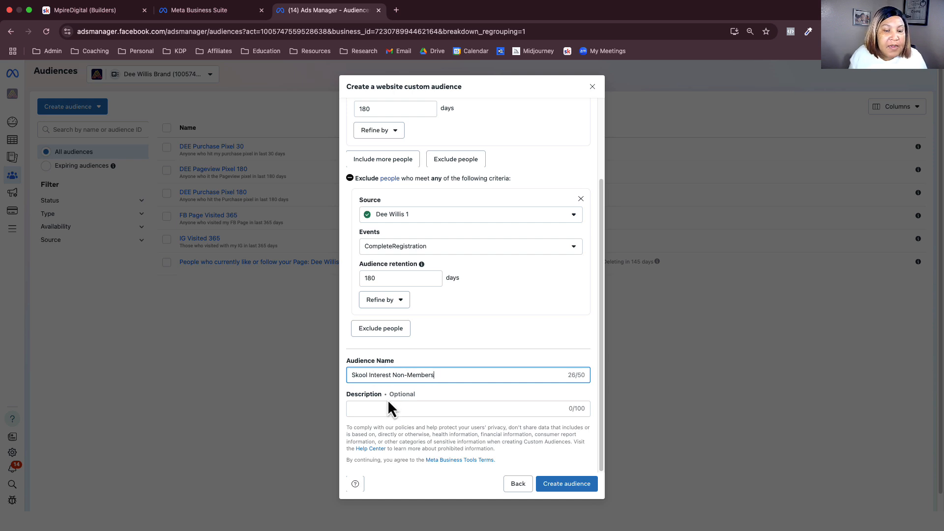
- Describe the audience as "People who visited the Builders community but did not join" and create it
left_click(389, 408)
type("P")
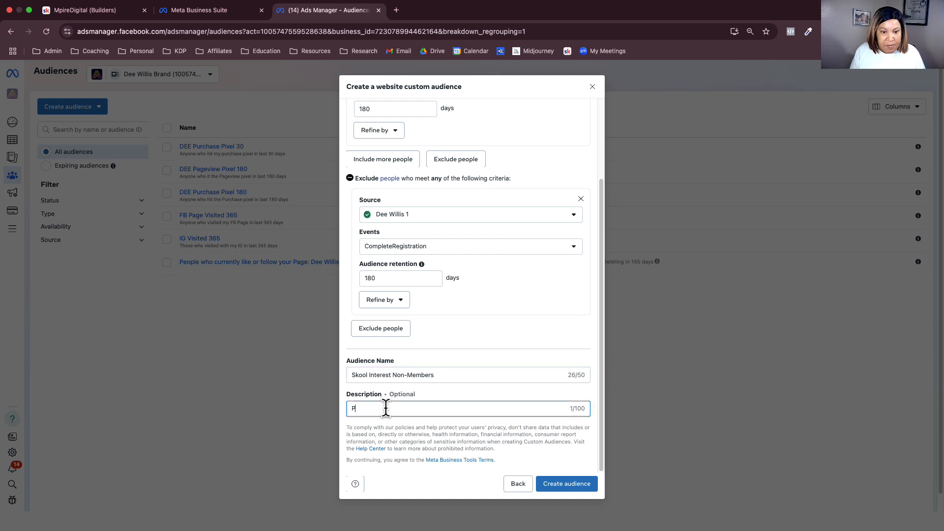
type("eople who visitie")
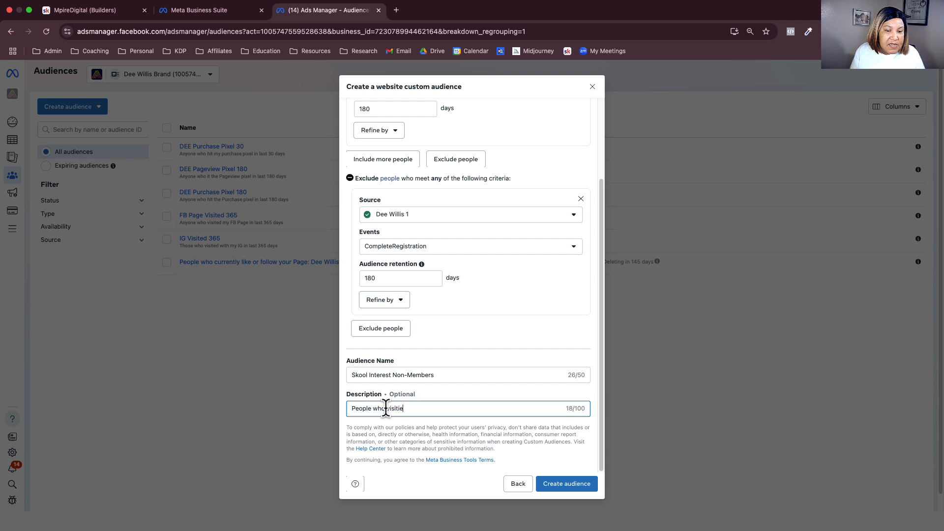
key("BackSpace")
key("BackSpace")
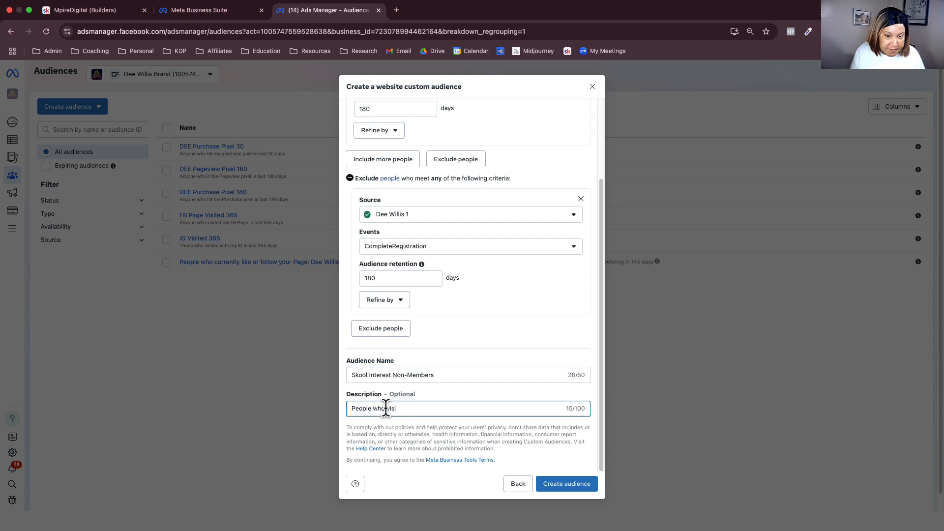
type("ted the ")
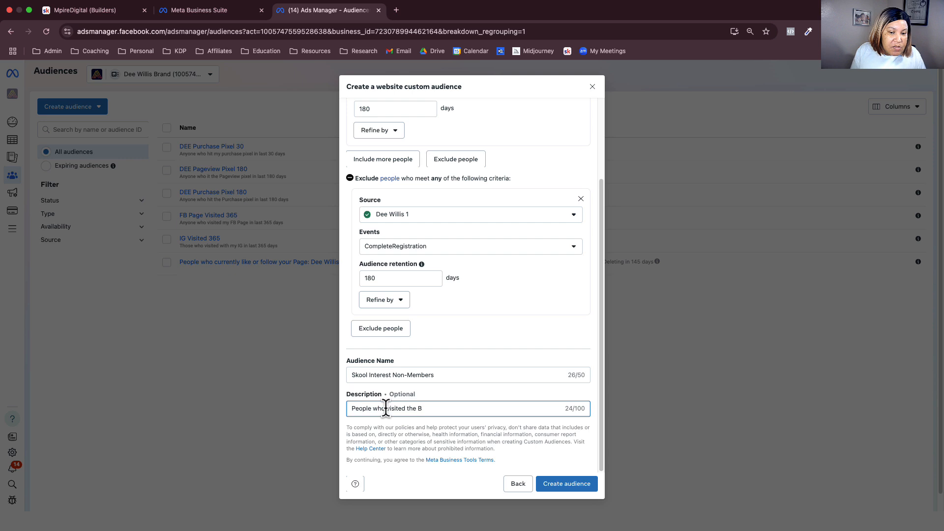
type("Builders comm")
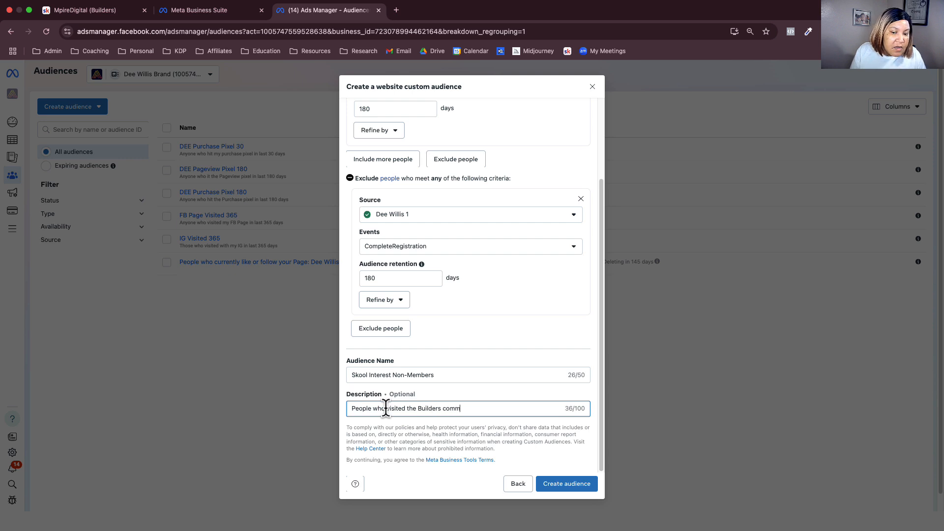
type("unity but did")
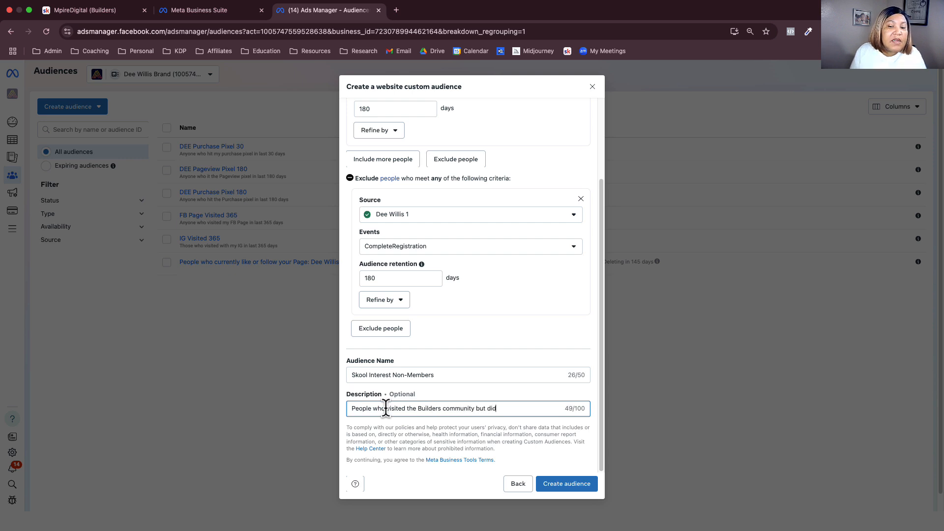
type("not sig")
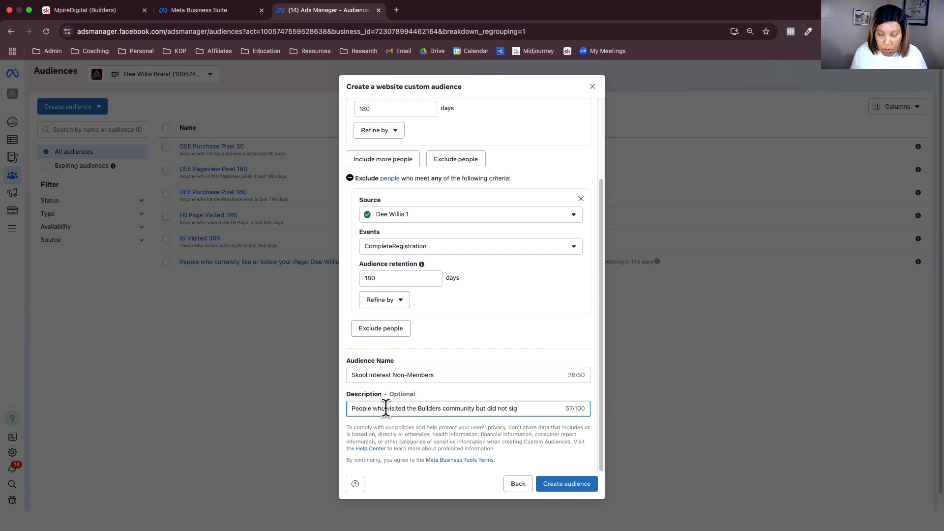
key("BackSpace")
key("BackSpace")
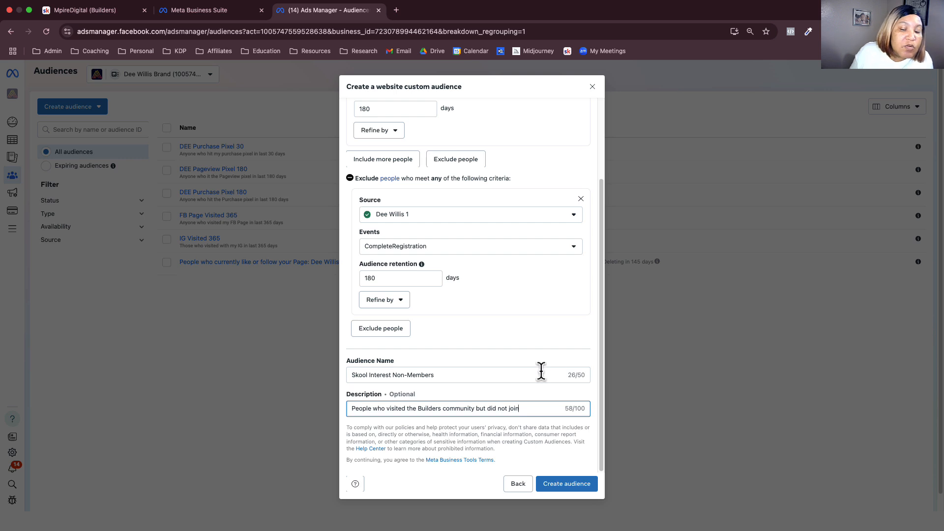
left_click(567, 483)
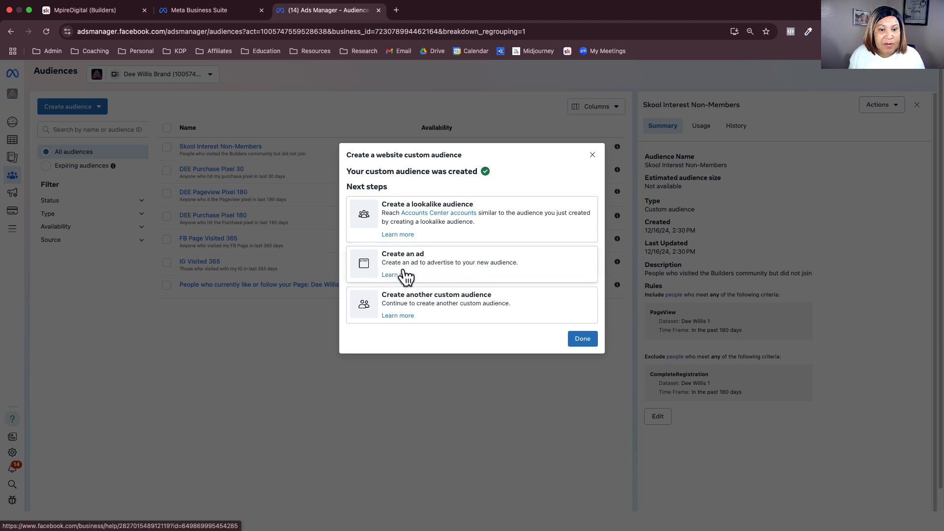
- Start an ad for the new audience and name its campaign "MPIREDIGITAL: Warm Retarget"
left_click(510, 269)
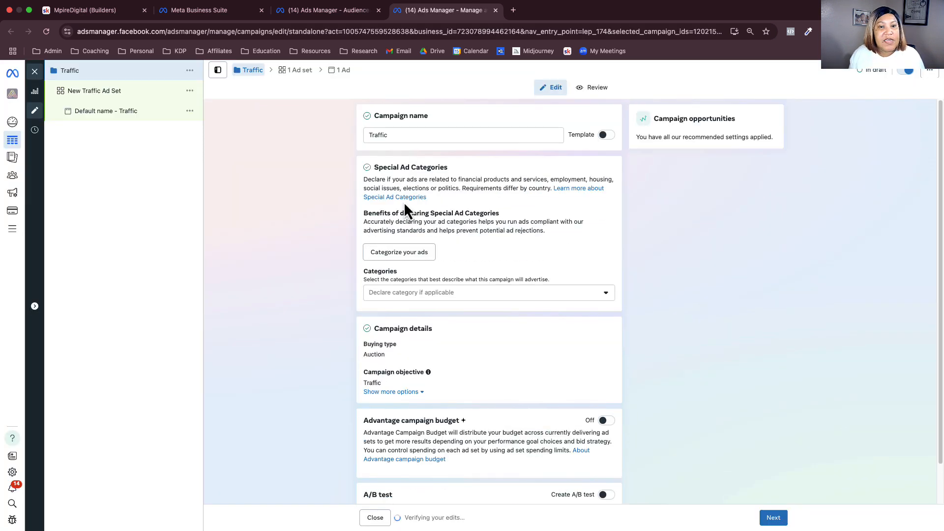
double_click(395, 134)
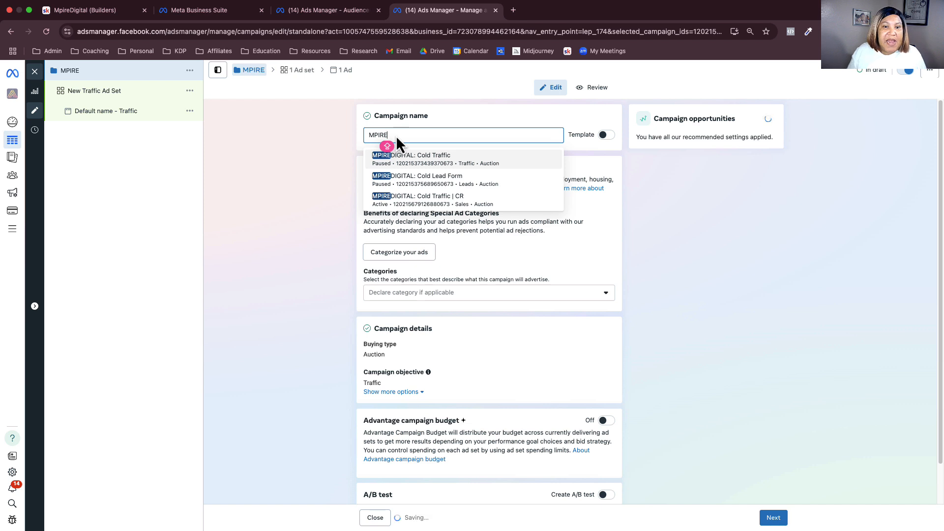
type("MPIREDIGITAL:")
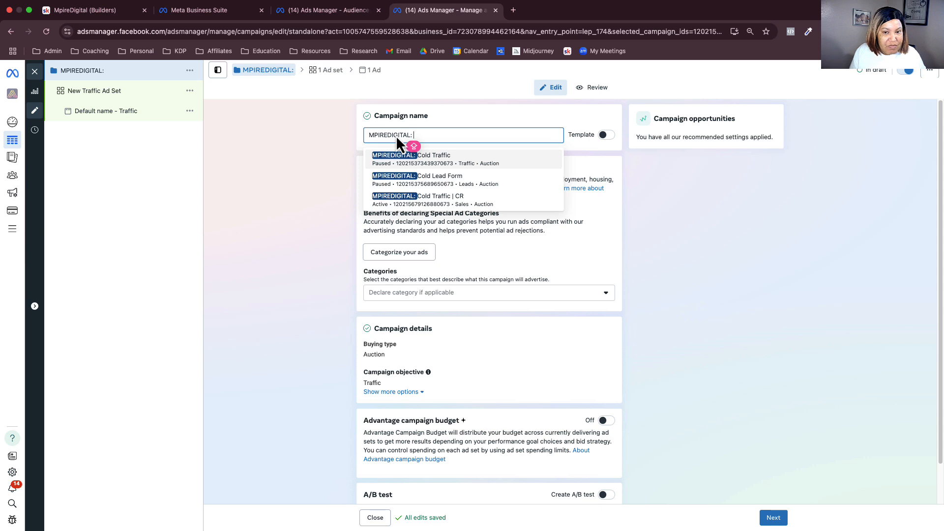
type("W")
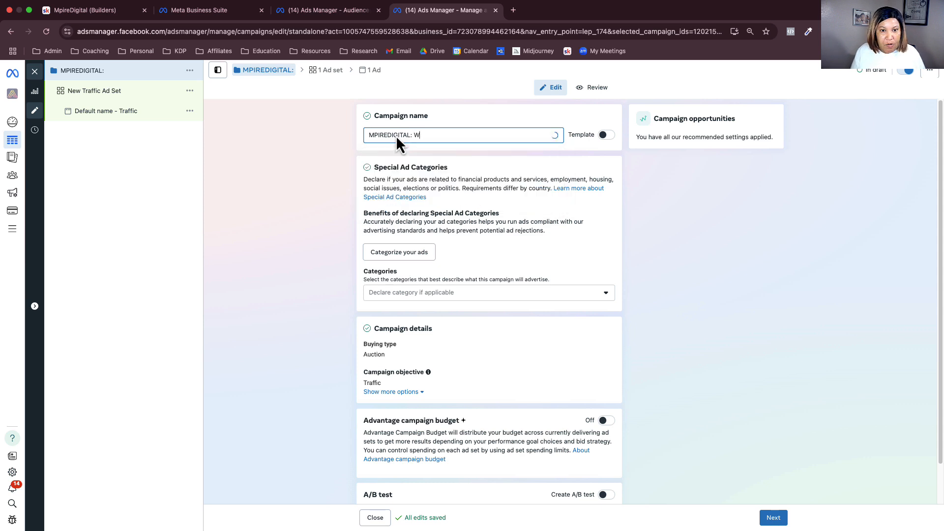
type("arm Traffic")
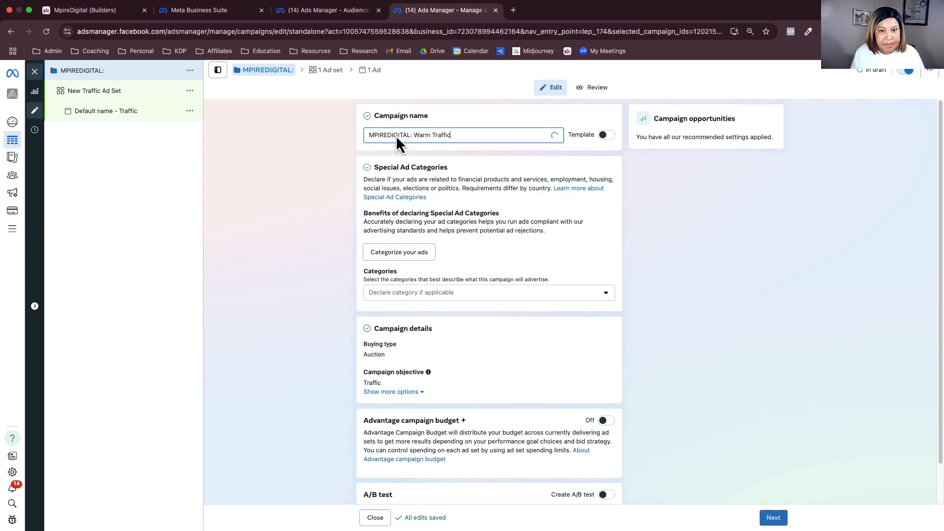
key("BackSpace")
key("BackSpace")
key("BackSpace")
key("BackSpace")
key("BackSpace")
key("BackSpace")
key("BackSpace")
key("BackSpace")
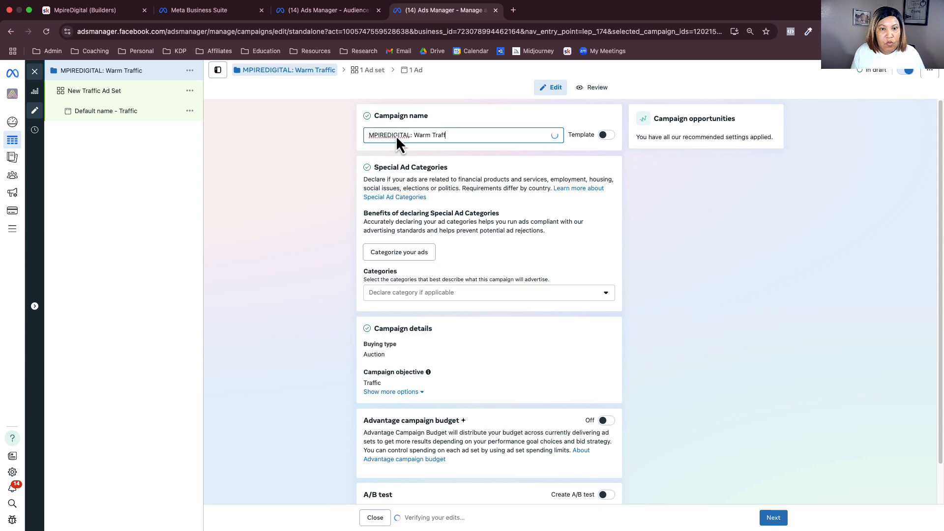
type("Retarget")
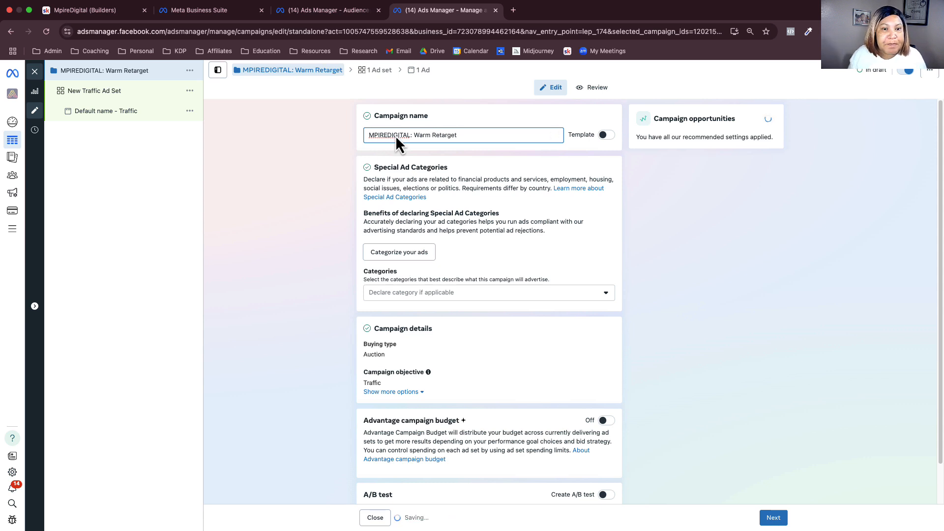
left_click(328, 198)
- Continue from the campaign settings to the ad set and name it "Retargeting Skool Visits"
scroll(328, 198, "down", 1)
scroll(328, 198, "down", 1)
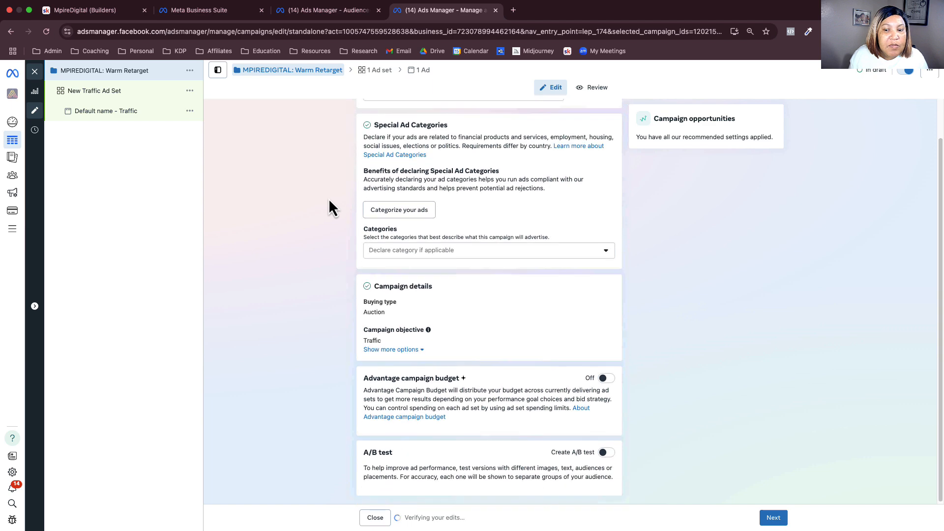
left_click(777, 520)
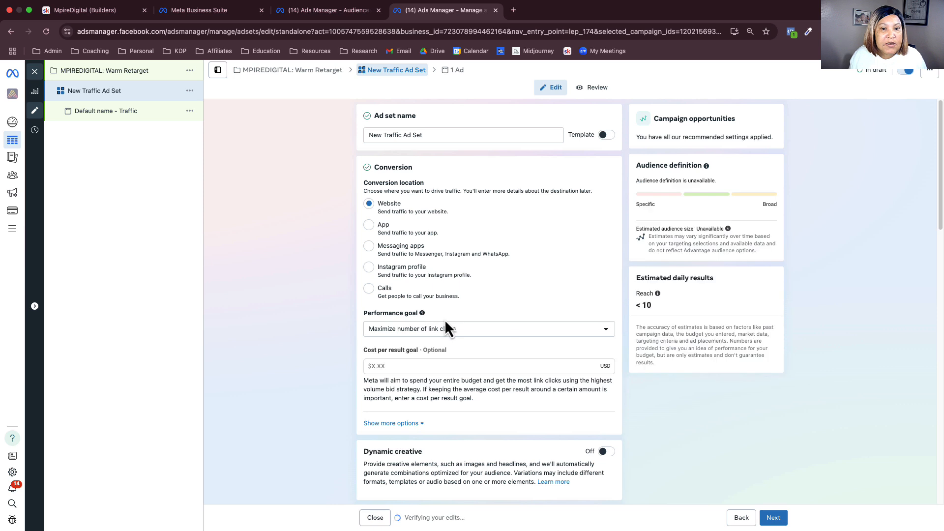
triple_click(411, 133)
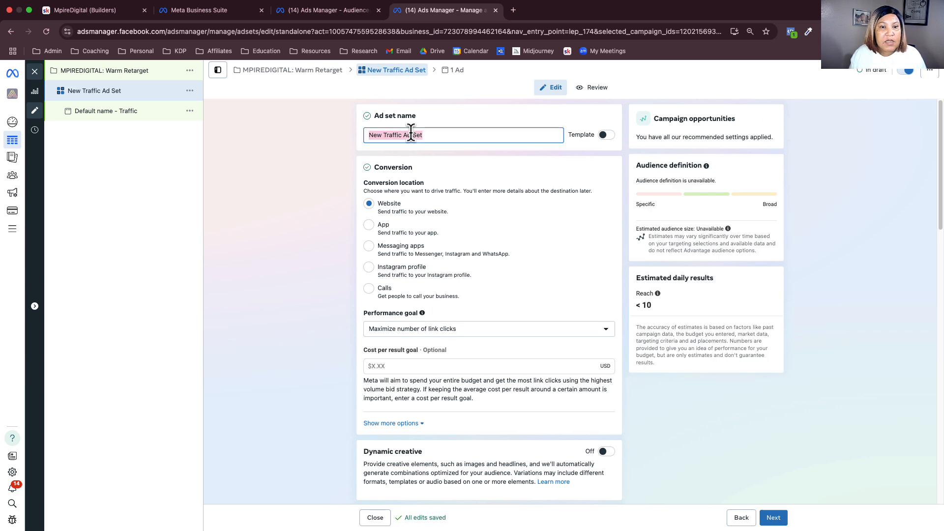
type("Re")
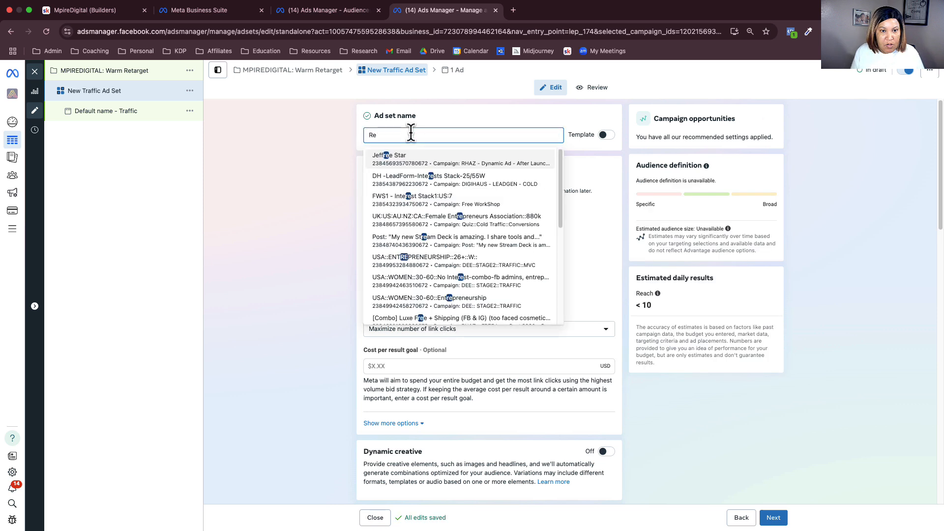
type("targetin")
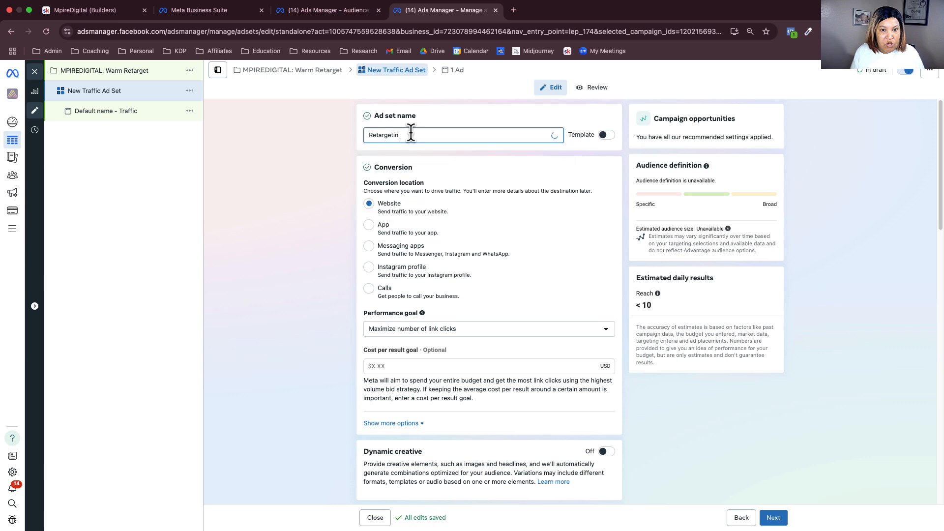
type("g School Visi")
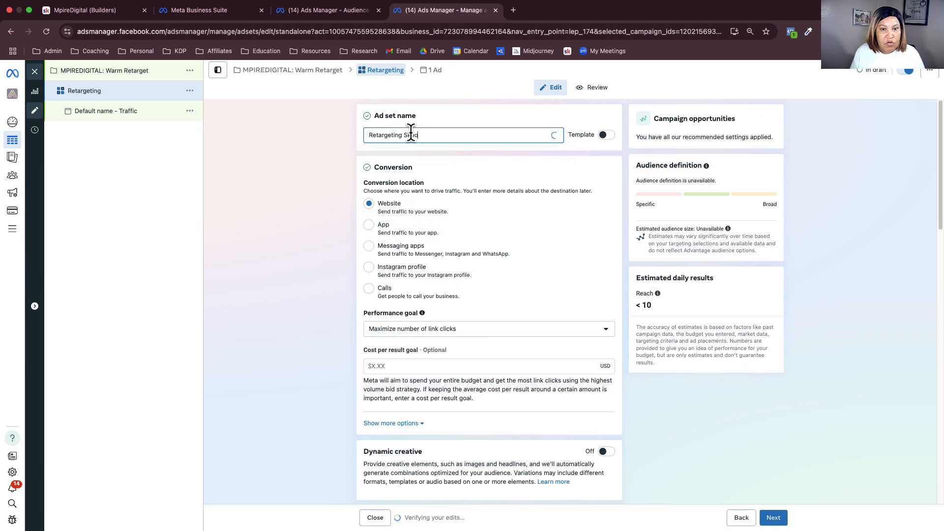
type("ts")
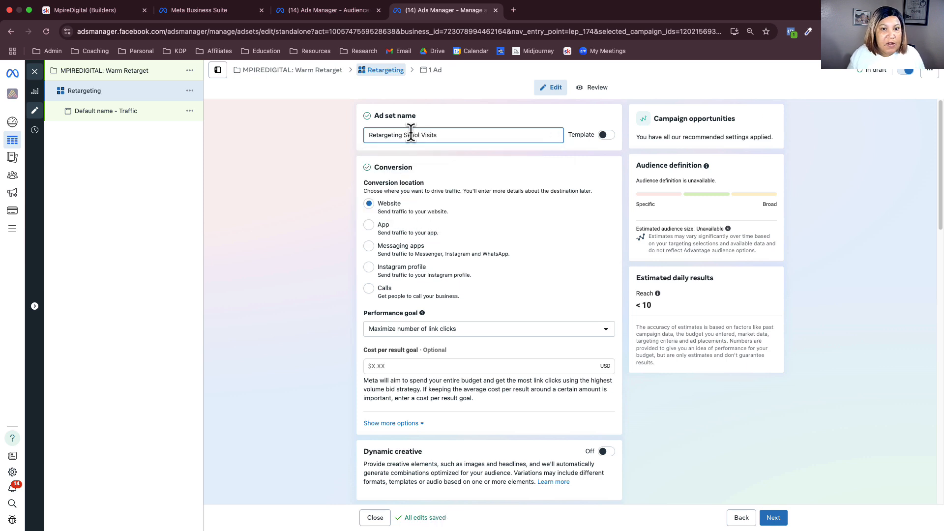
left_click(341, 158)
- Set the ad set's daily budget to $5.00
scroll(350, 173, "down", 2)
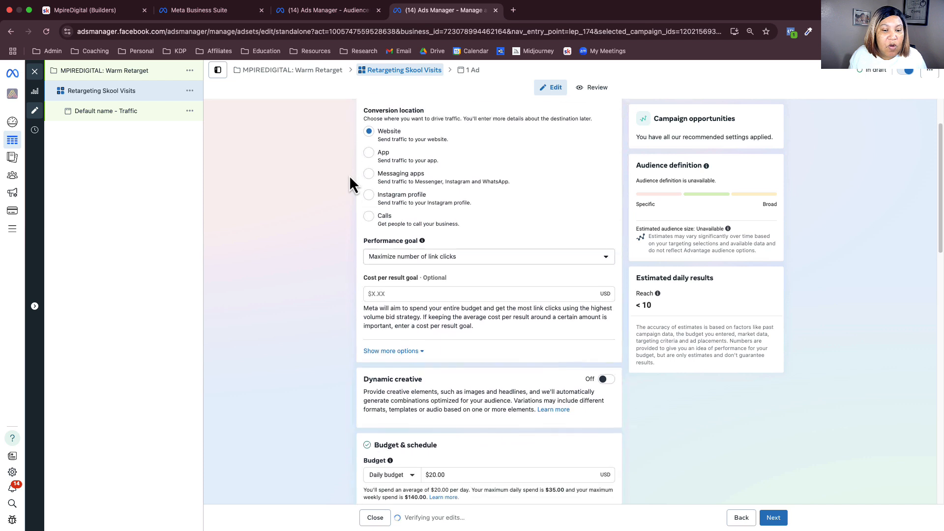
scroll(349, 175, "down", 4)
left_click(438, 330)
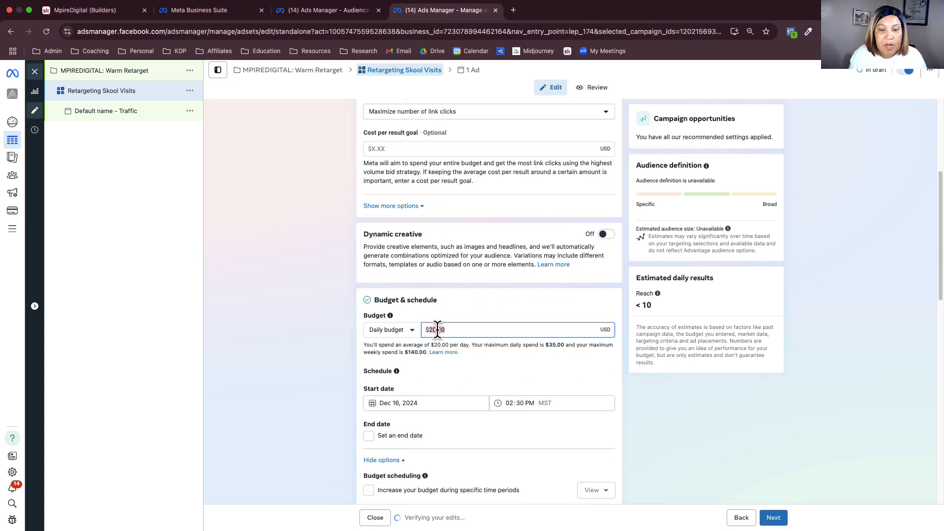
type("5.00")
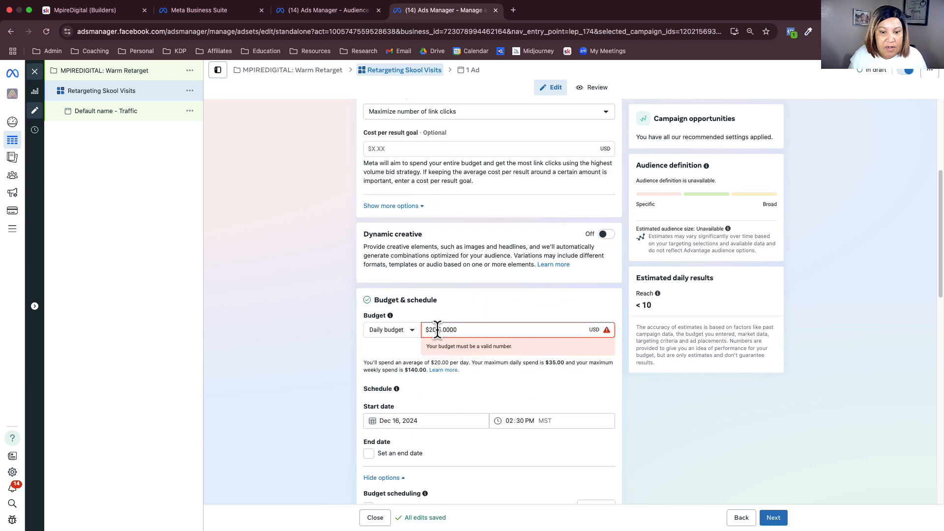
double_click(437, 329)
type("50")
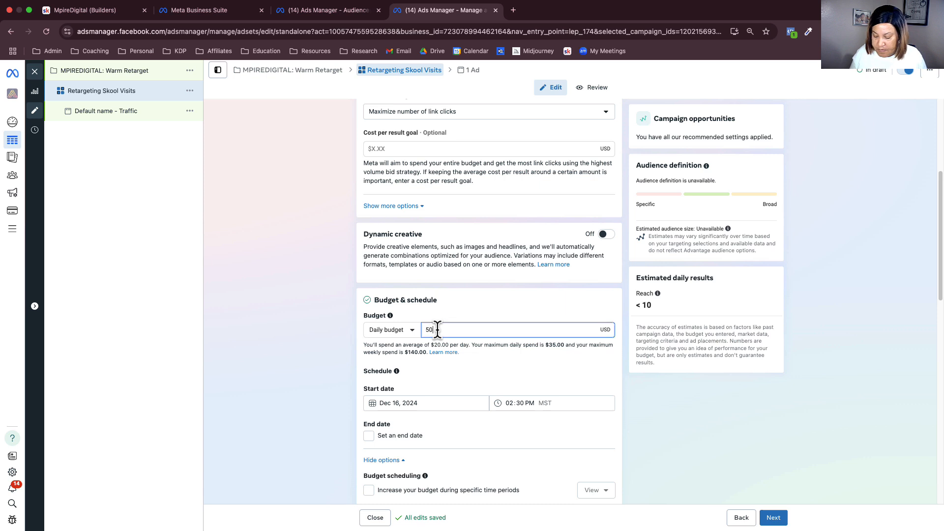
key("BackSpace")
type(".")
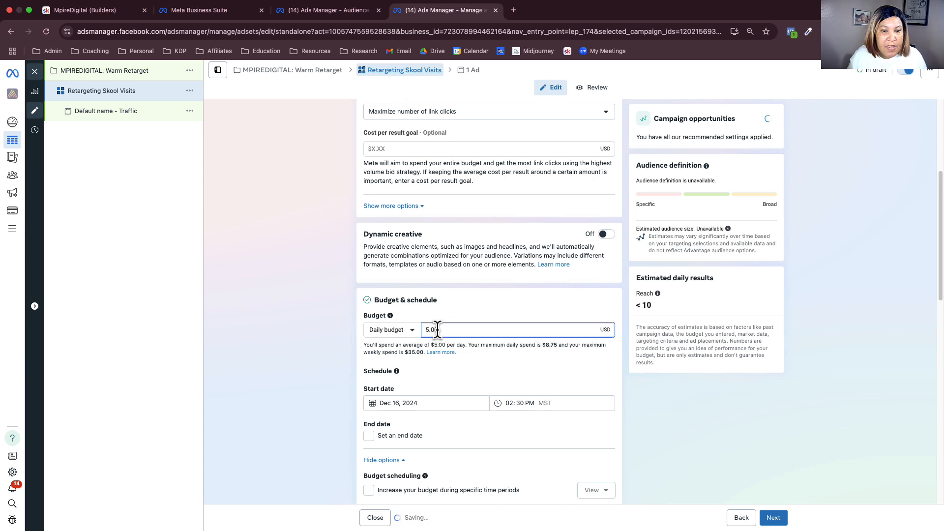
type("0")
left_click(338, 350)
- Set the ad set's start time on Dec 16, 2024 to 03:00 PM
scroll(338, 350, "down", 3)
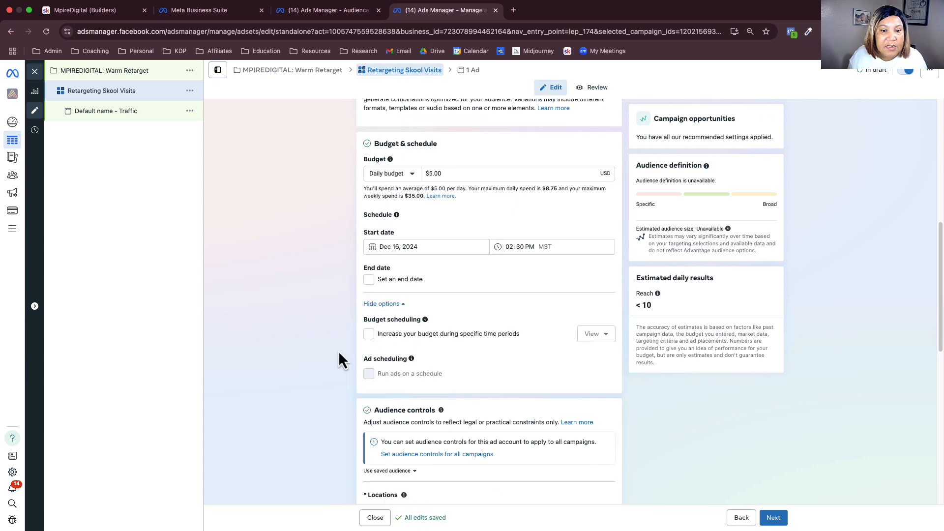
left_click(511, 241)
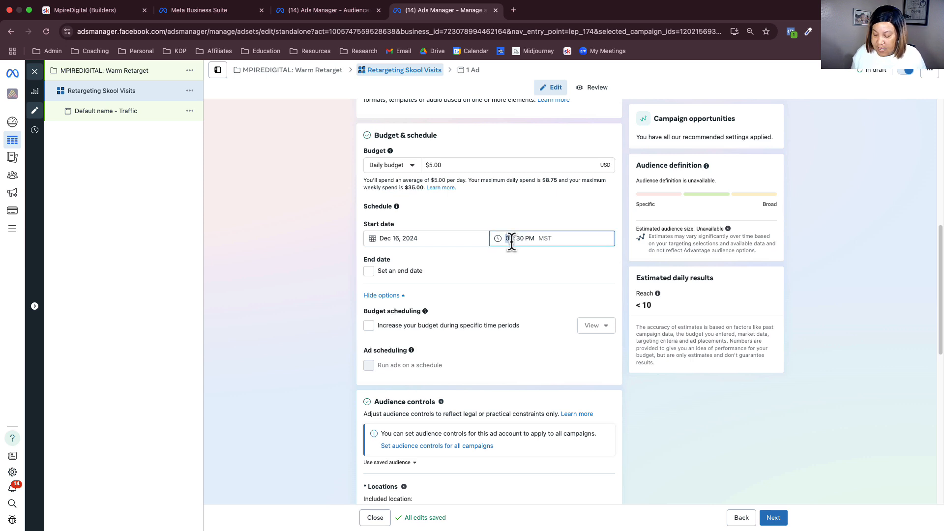
type("12")
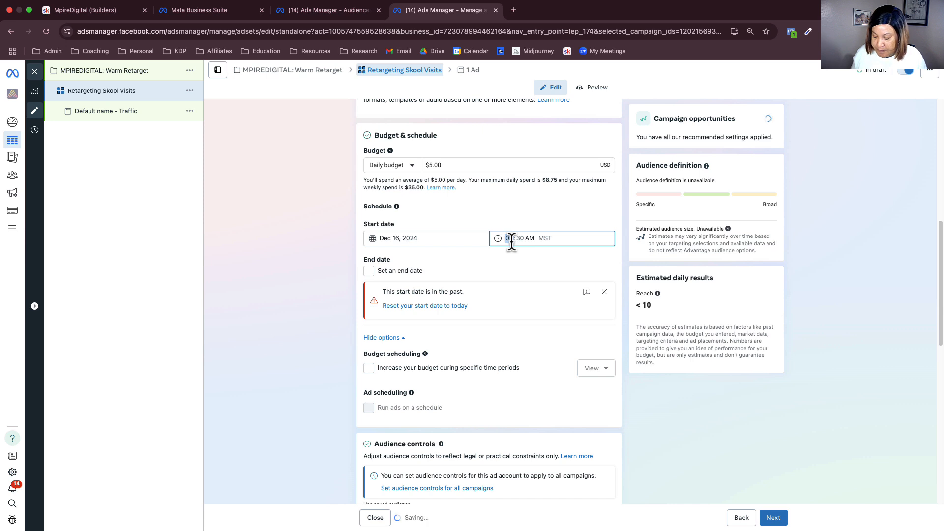
type("6")
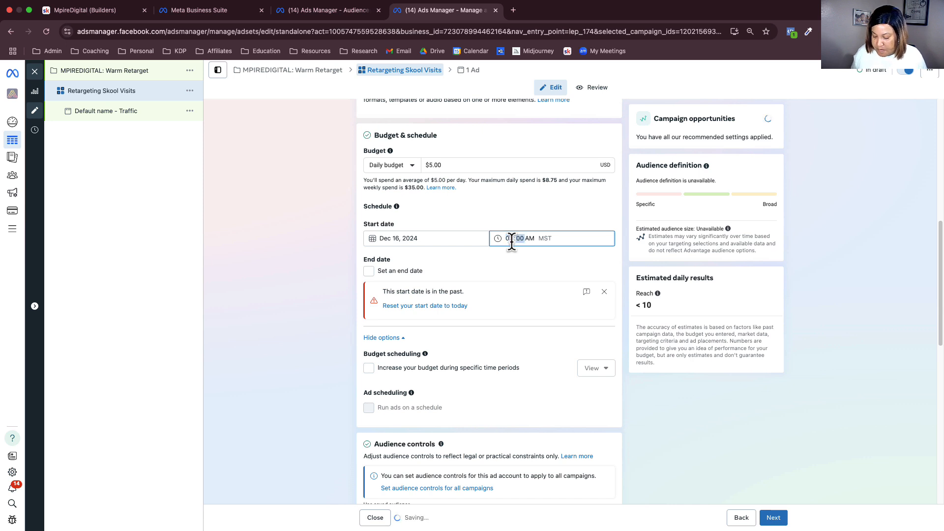
type("0")
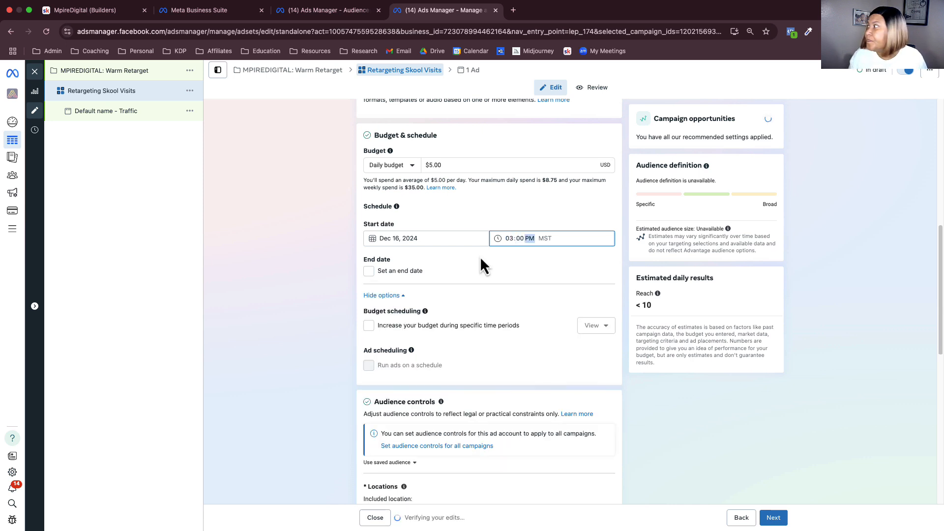
left_click(351, 268)
- Open the ad set's audience locations for editing and review the available location types
scroll(350, 273, "down", 3)
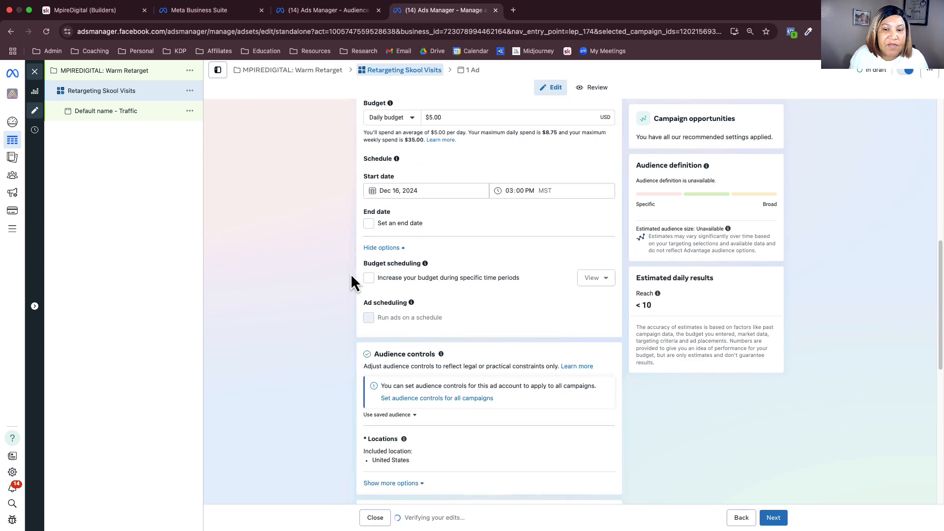
scroll(350, 273, "down", 5)
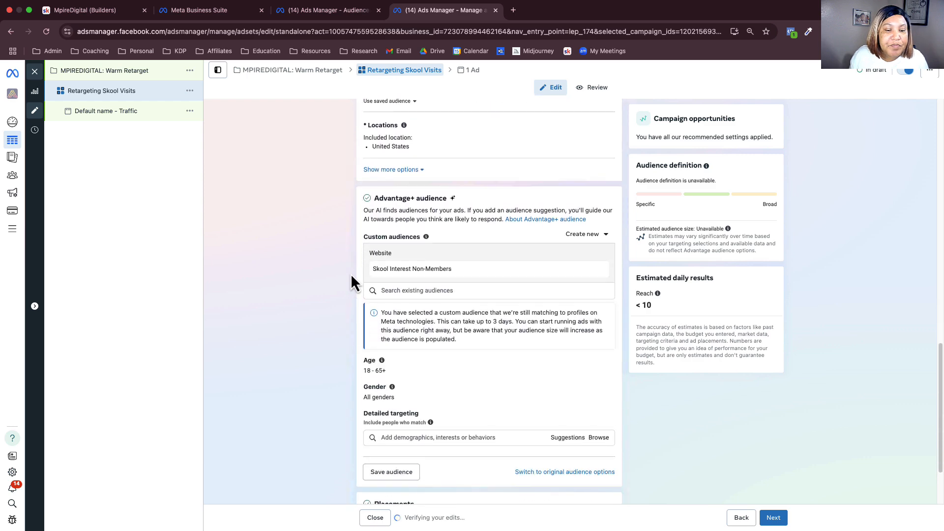
scroll(351, 283, "down", 1)
scroll(350, 274, "up", 3)
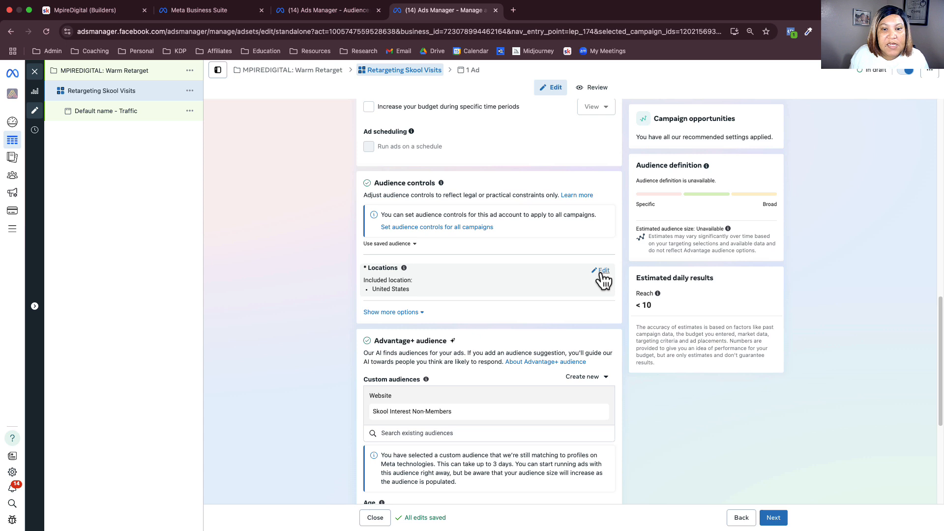
left_click(603, 271)
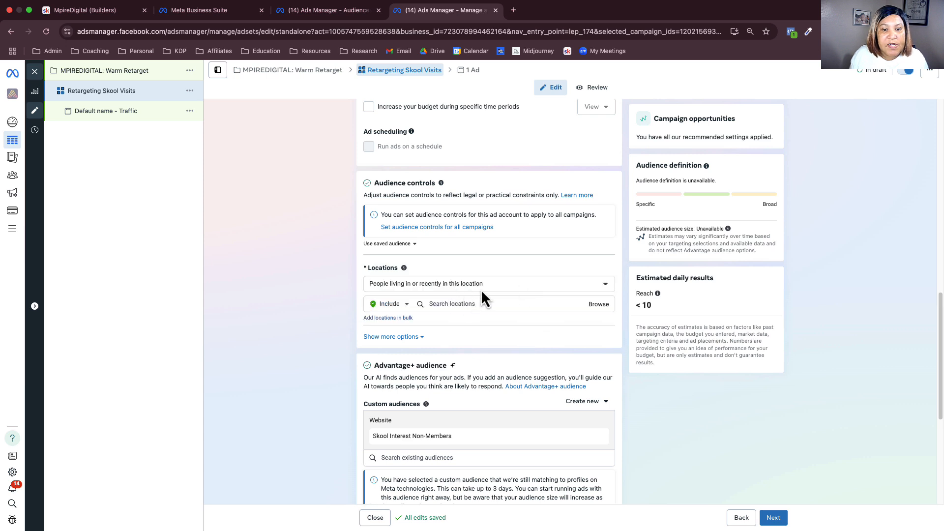
left_click(455, 288)
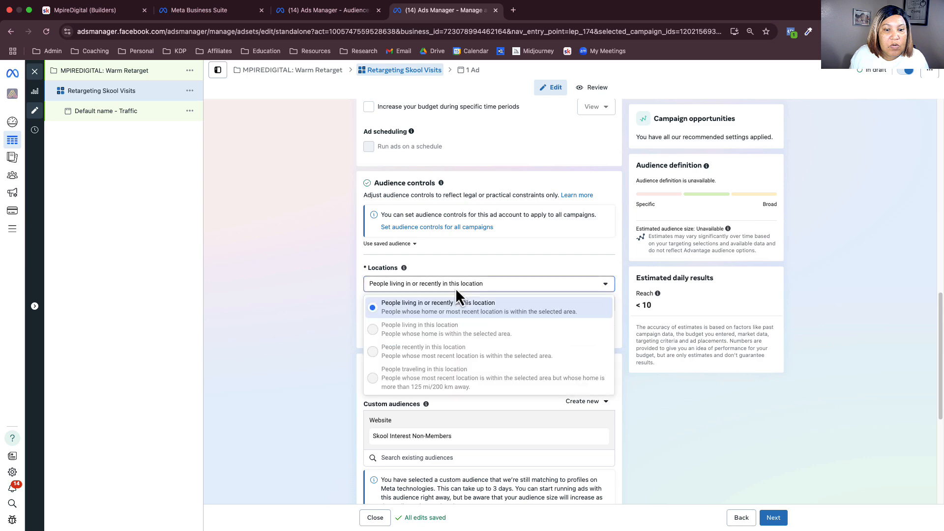
left_click(456, 283)
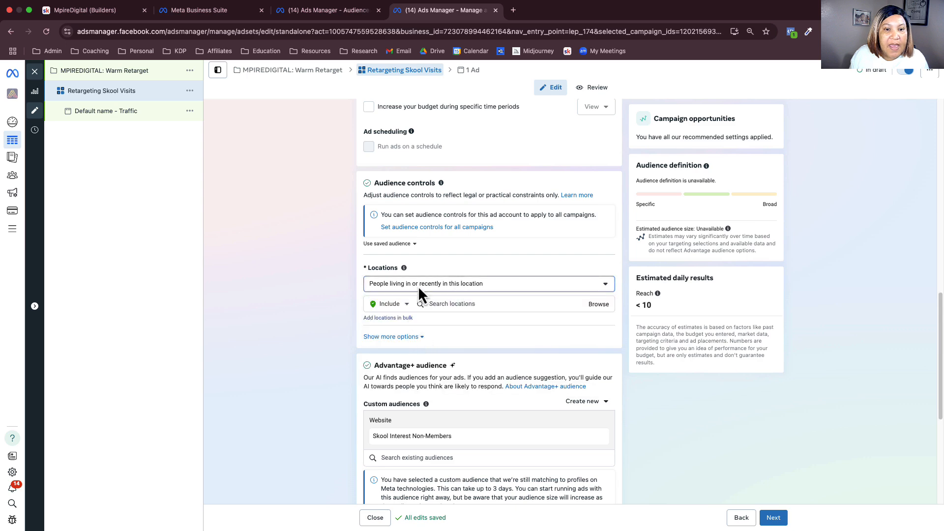
left_click(340, 270)
scroll(346, 295, "up", 3)
scroll(346, 295, "down", 3)
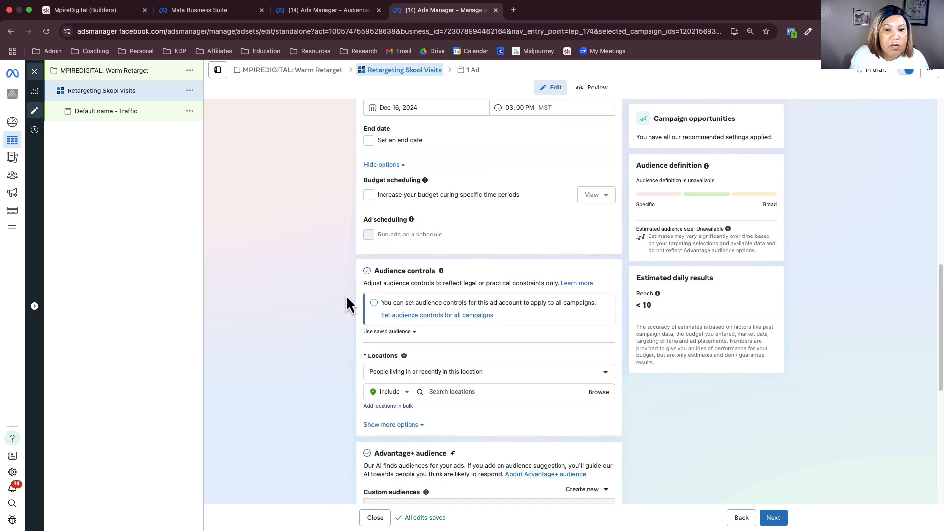
- Include the Worldwide region in the ad set's locations and dismiss the map notice
left_click(462, 305)
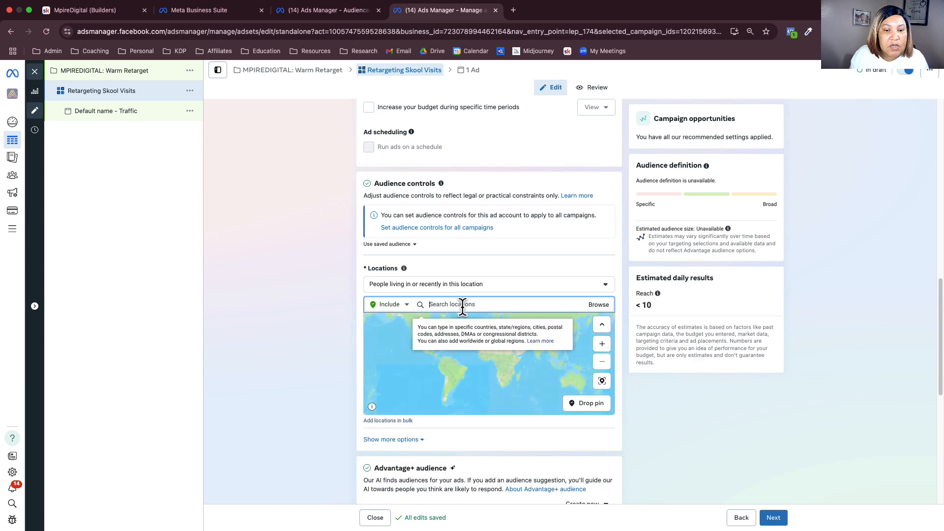
type("world")
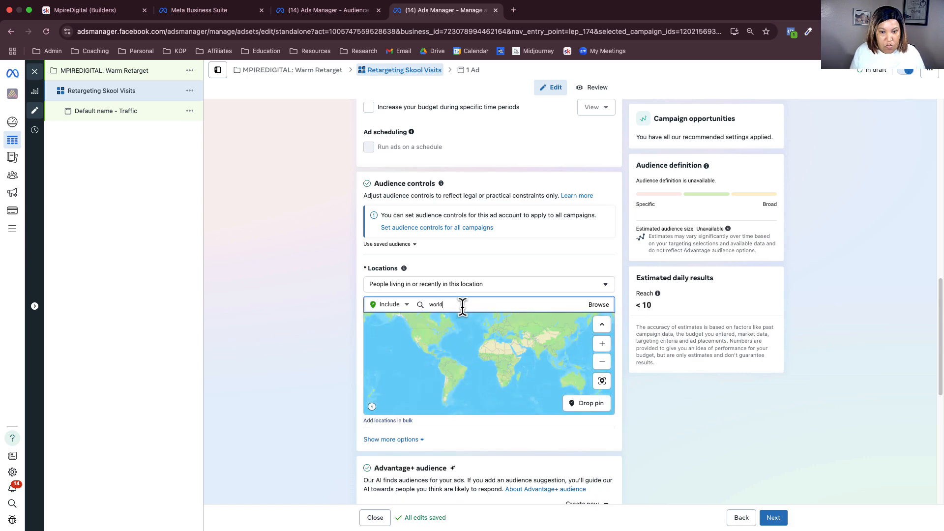
type("wide")
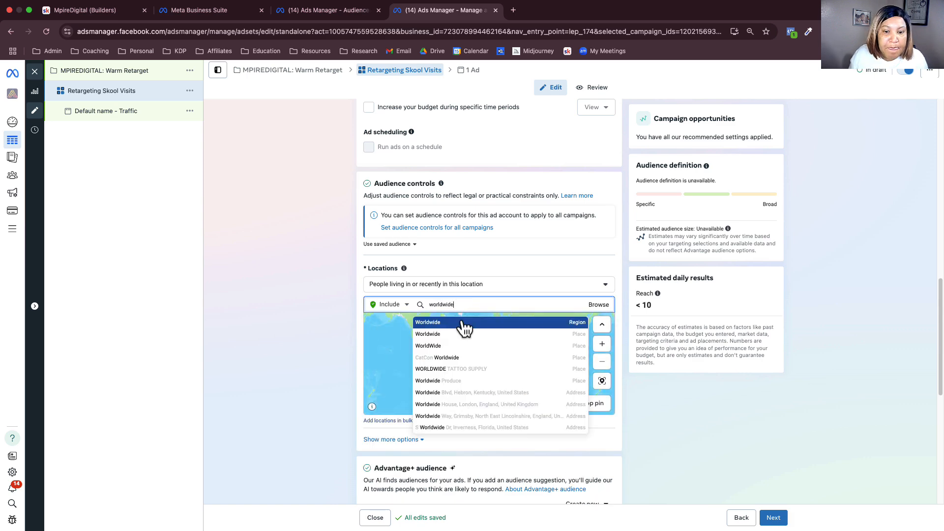
left_click(462, 322)
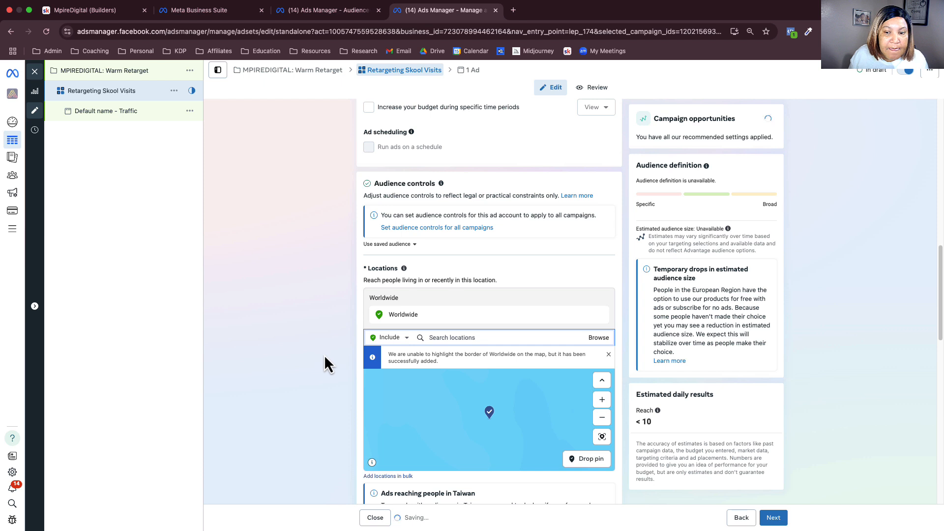
left_click(609, 355)
scroll(357, 365, "down", 3)
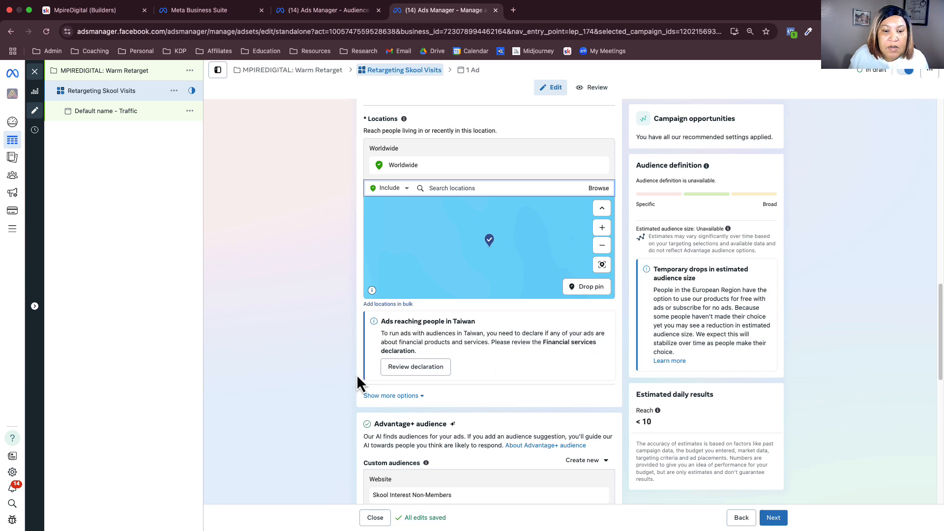
- Replace Worldwide in the ad set's included locations with the United States and the United Kingdom
scroll(347, 375, "up", 3)
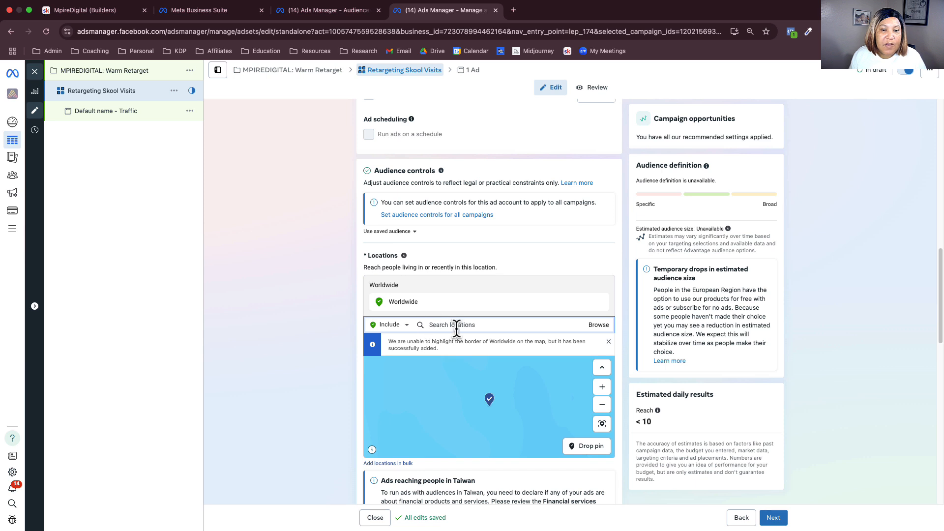
left_click(601, 301)
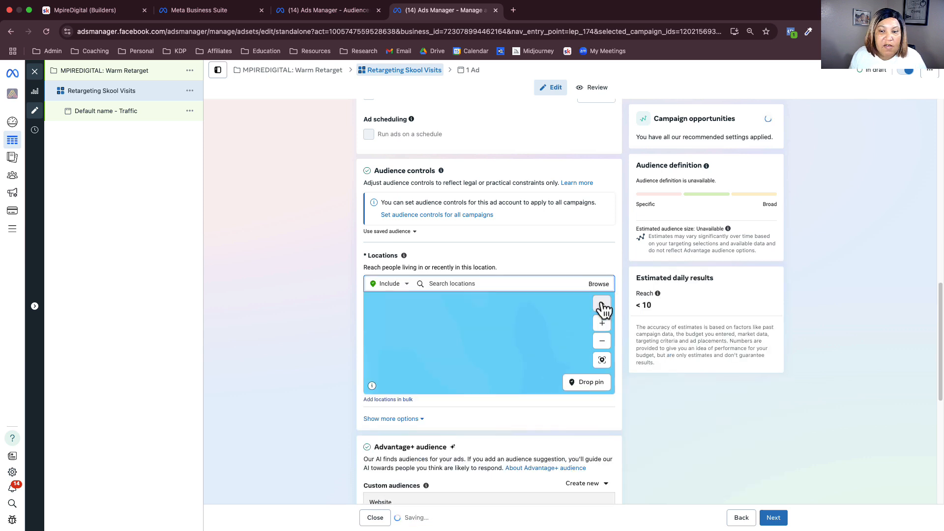
left_click(479, 284)
type("united")
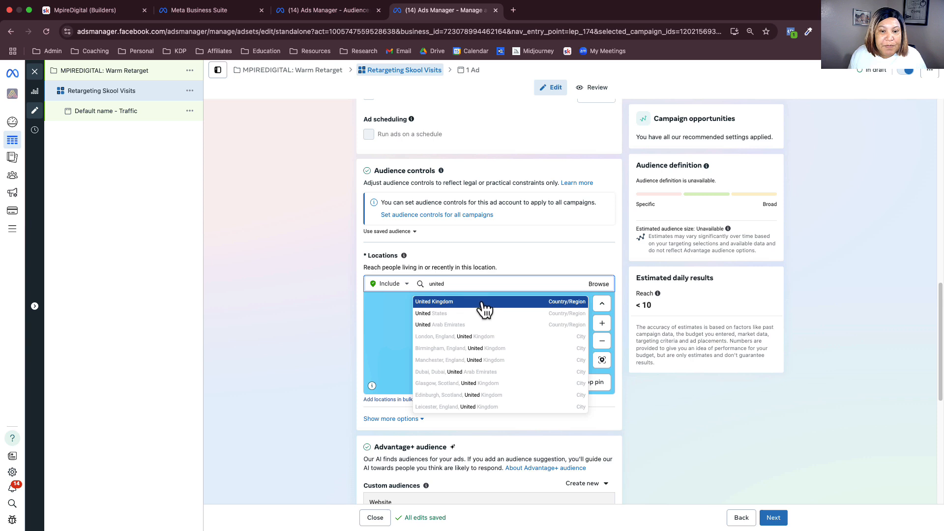
left_click(475, 313)
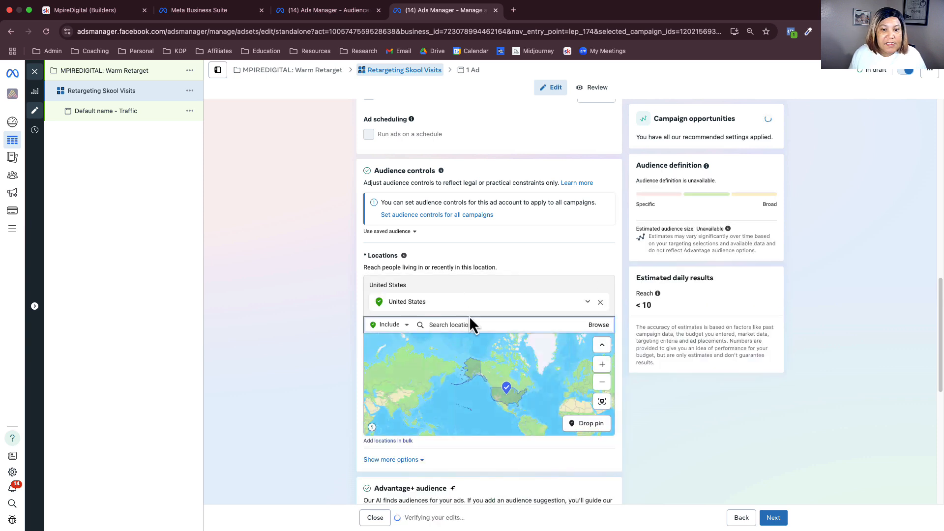
type("united")
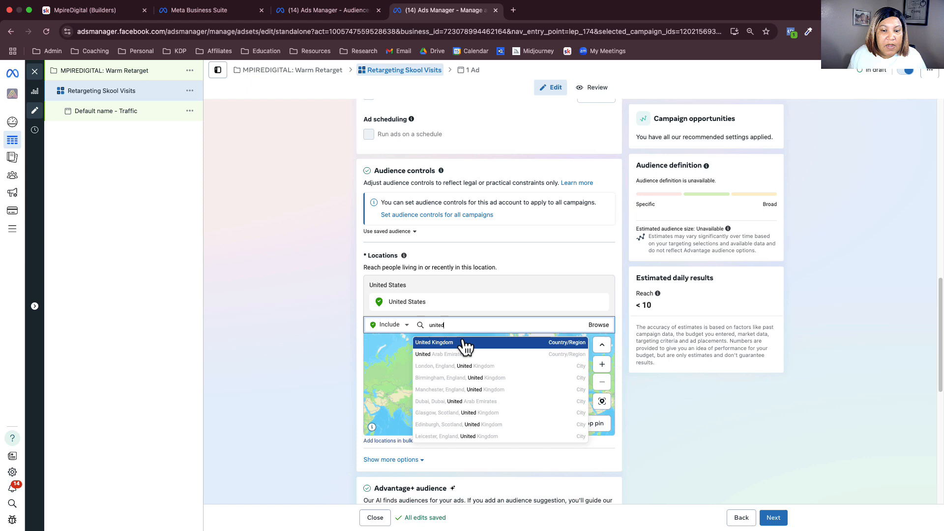
left_click(464, 343)
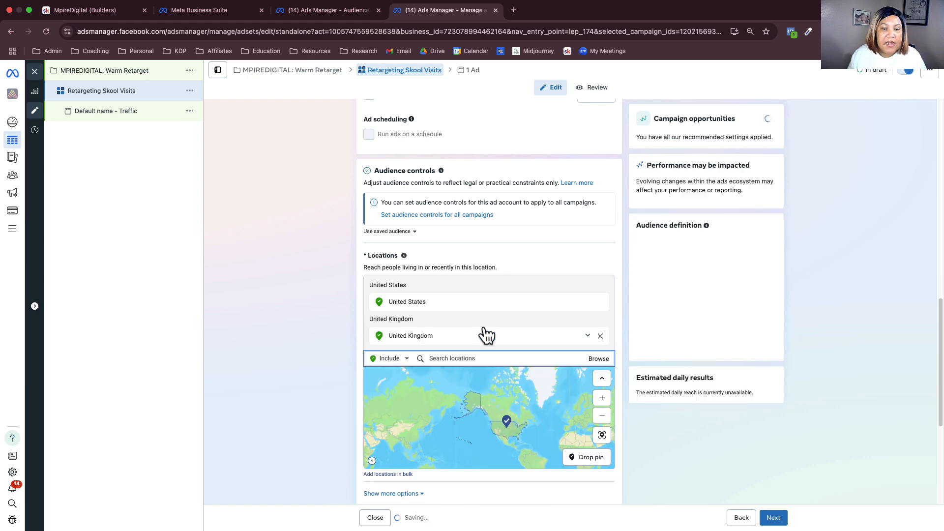
- Add the country Canada to the ad set's included locations
type("canada")
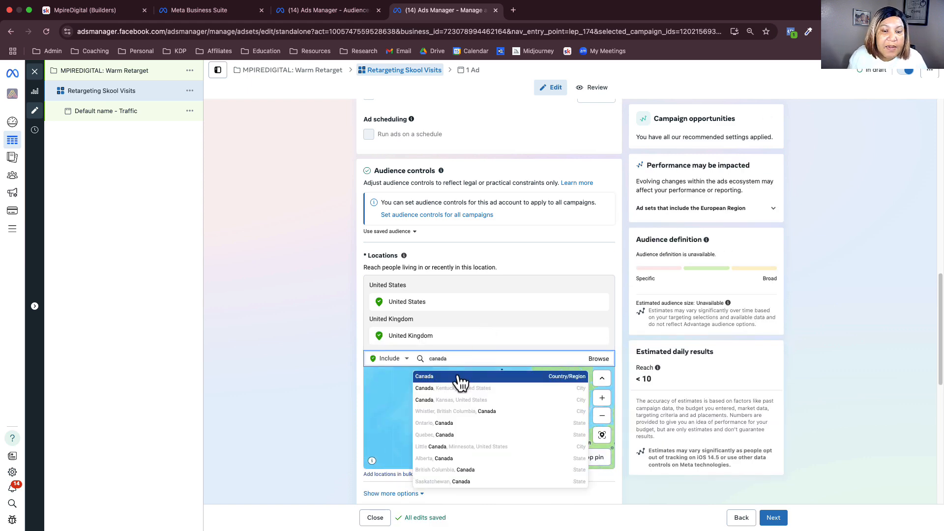
key("Return")
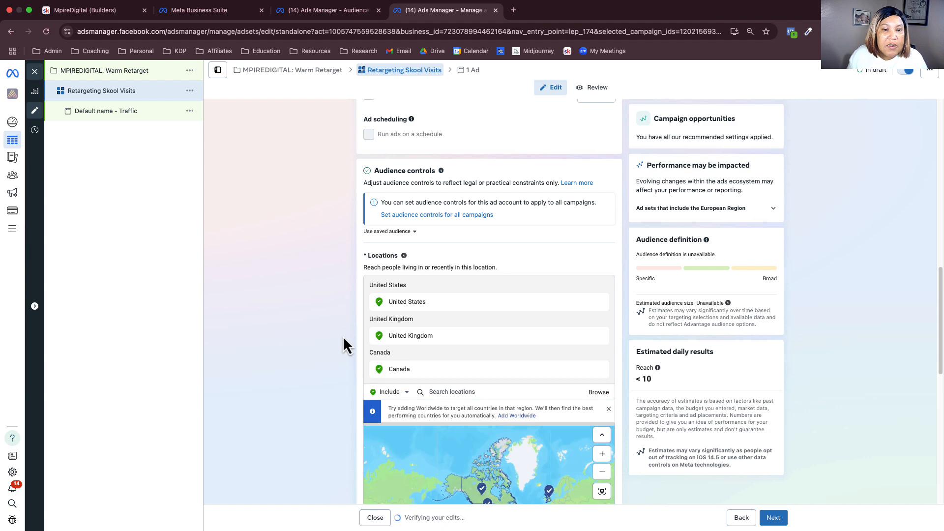
- Review the ad set's locations, custom audience, placements, conversion, budget and schedule settings
scroll(343, 335, "down", 3)
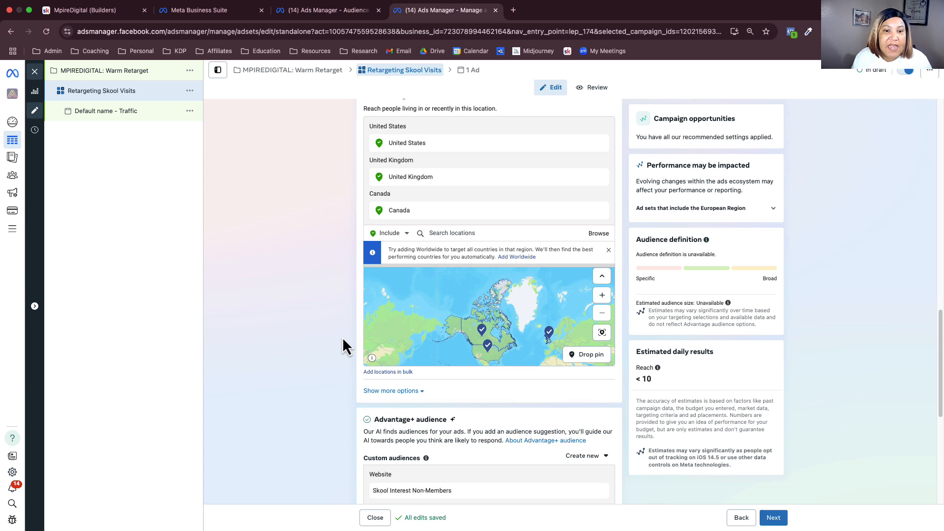
scroll(342, 338, "down", 1)
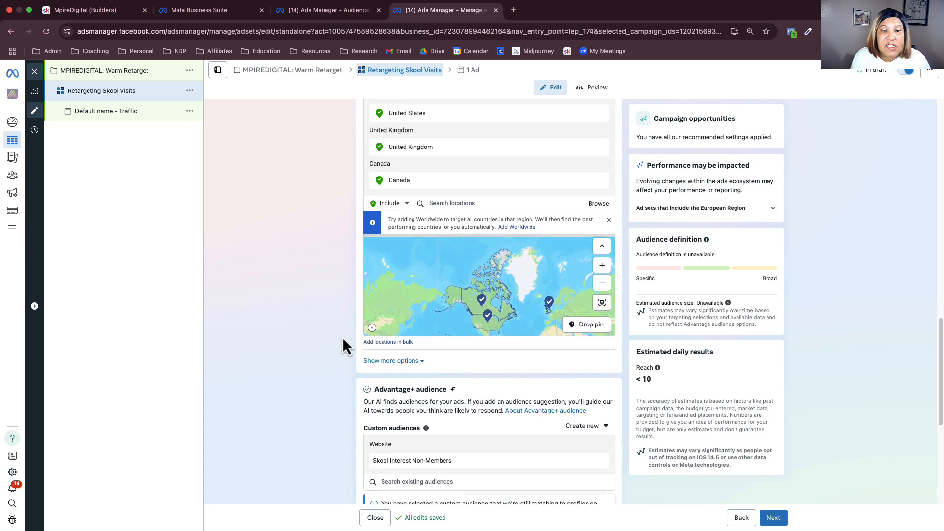
scroll(342, 337, "down", 4)
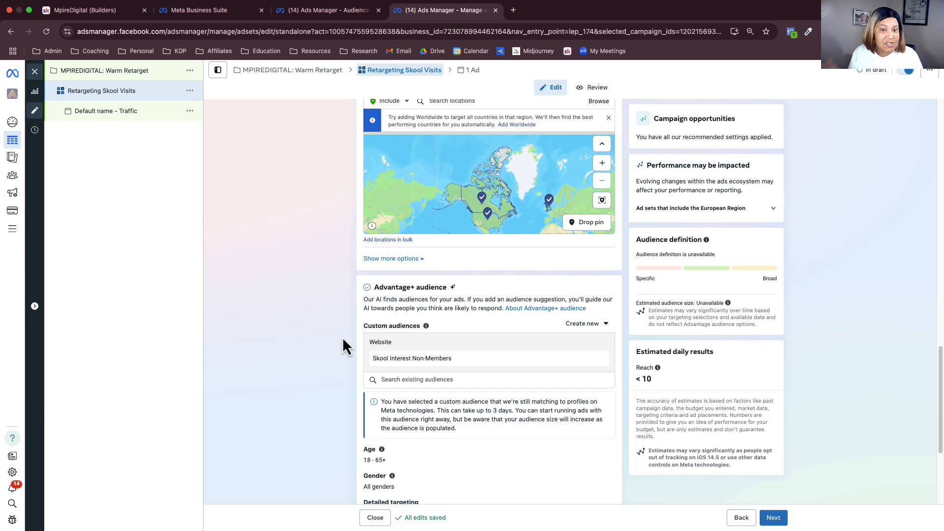
scroll(344, 339, "down", 4)
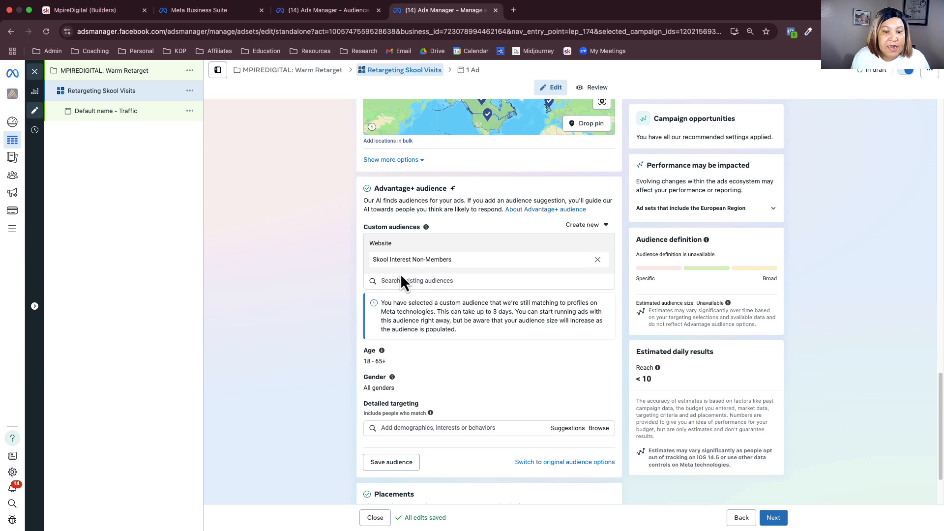
scroll(419, 442, "down", 3)
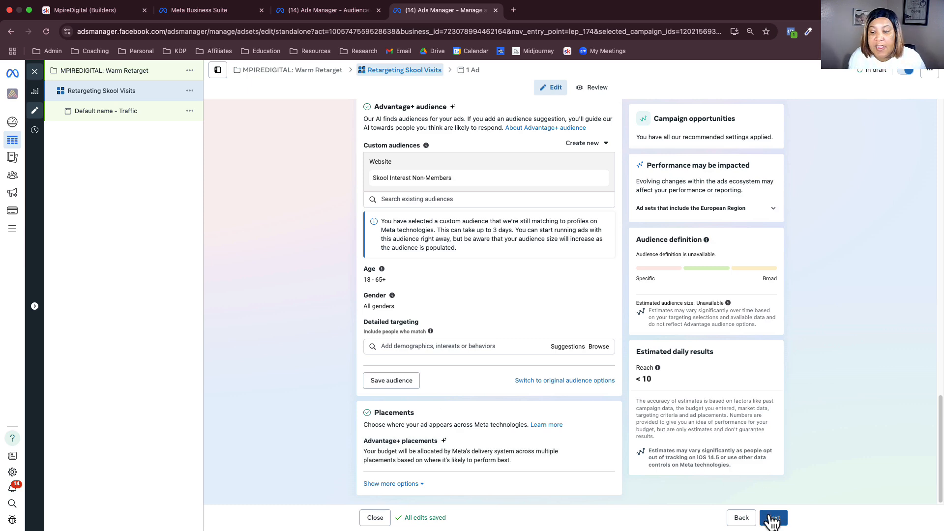
scroll(482, 331, "up", 10)
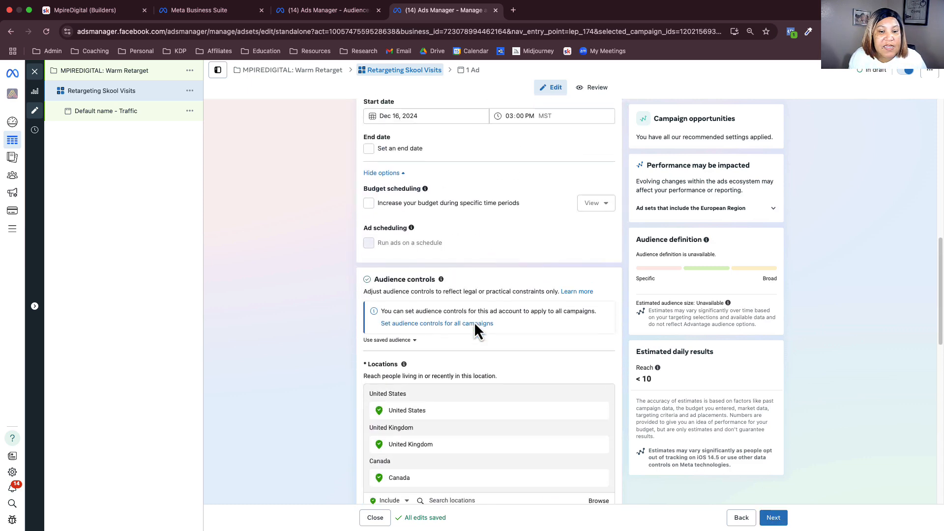
scroll(392, 344, "up", 3)
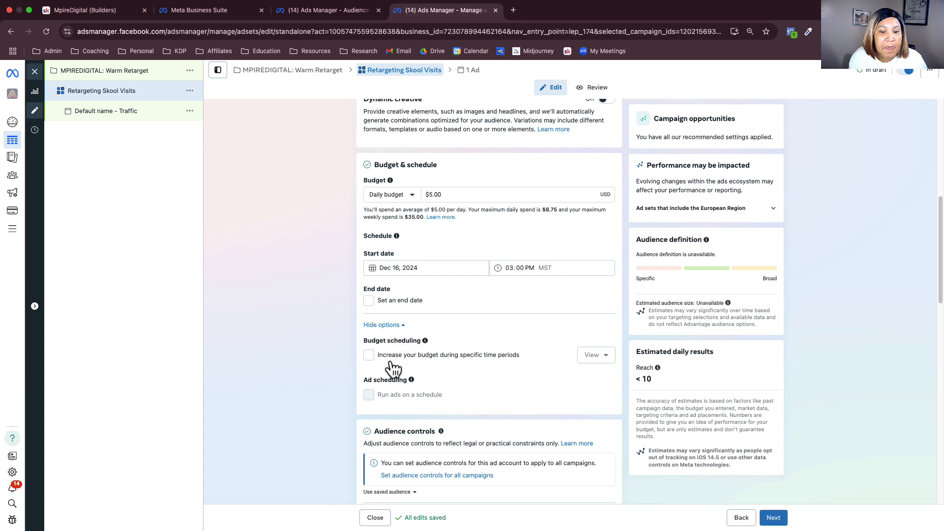
scroll(511, 367, "up", 1)
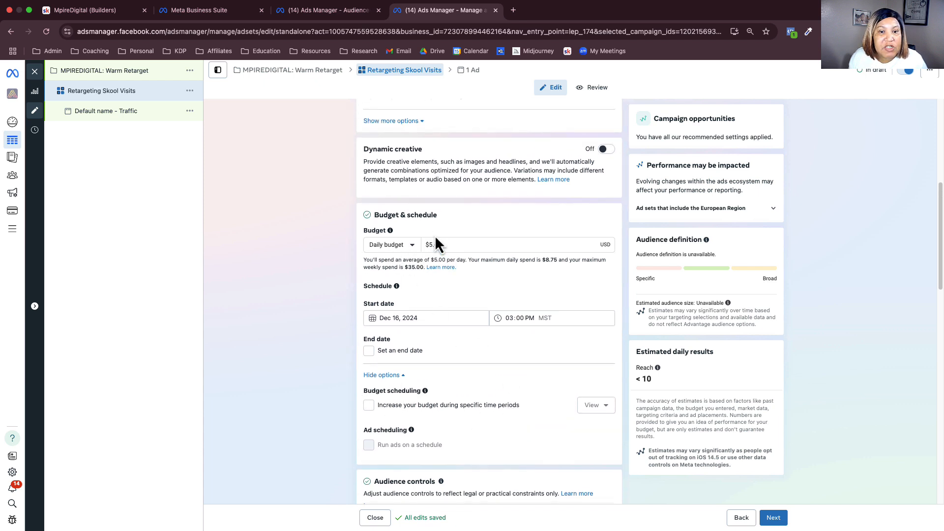
scroll(436, 257, "up", 2)
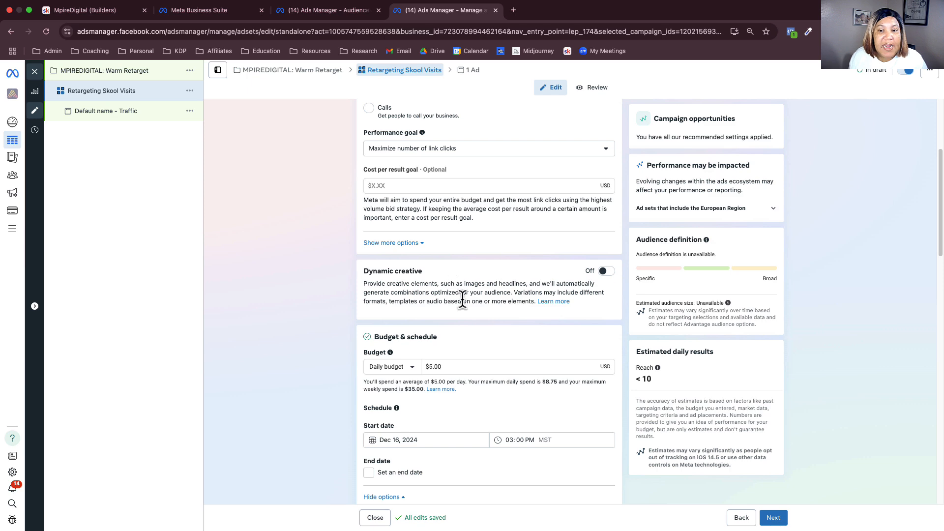
scroll(408, 284, "up", 1)
scroll(409, 292, "up", 2)
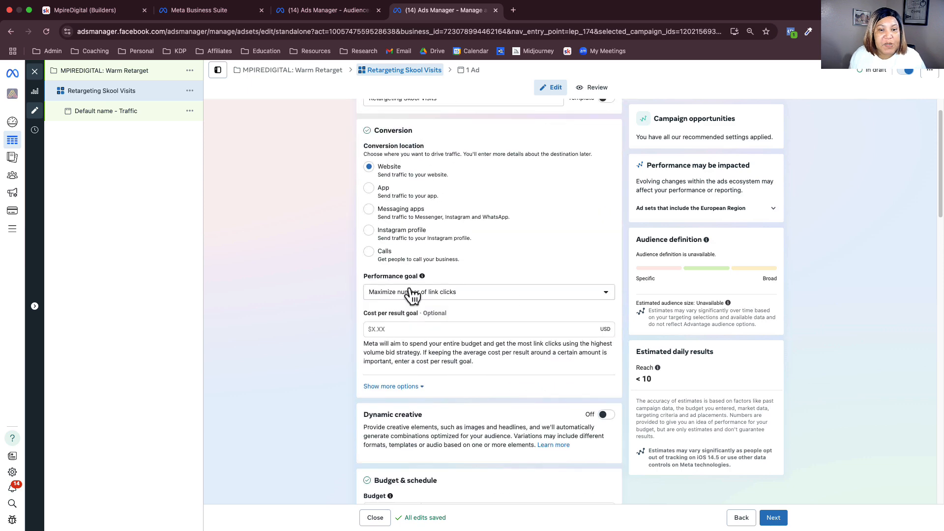
scroll(409, 293, "down", 4)
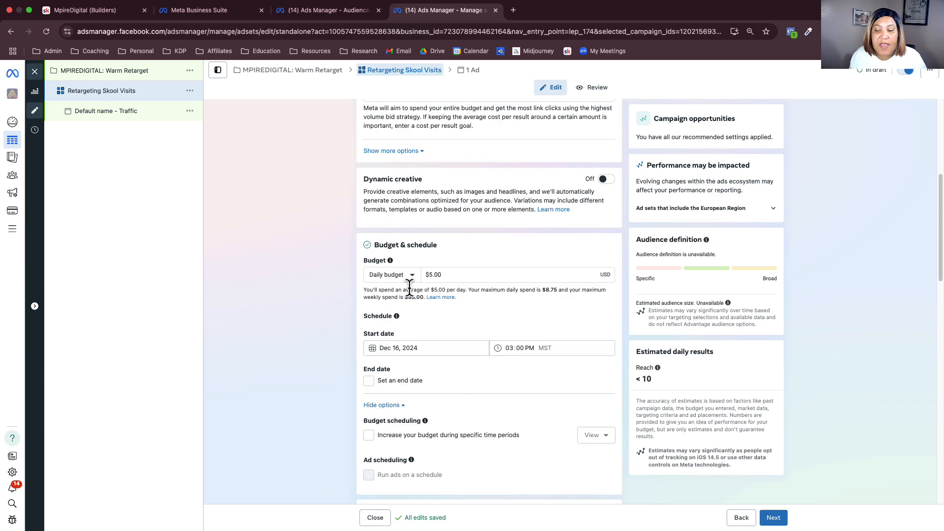
- Continue to the ad level and rename the ad as "Retarget: Video Explainer 1"
left_click(776, 518)
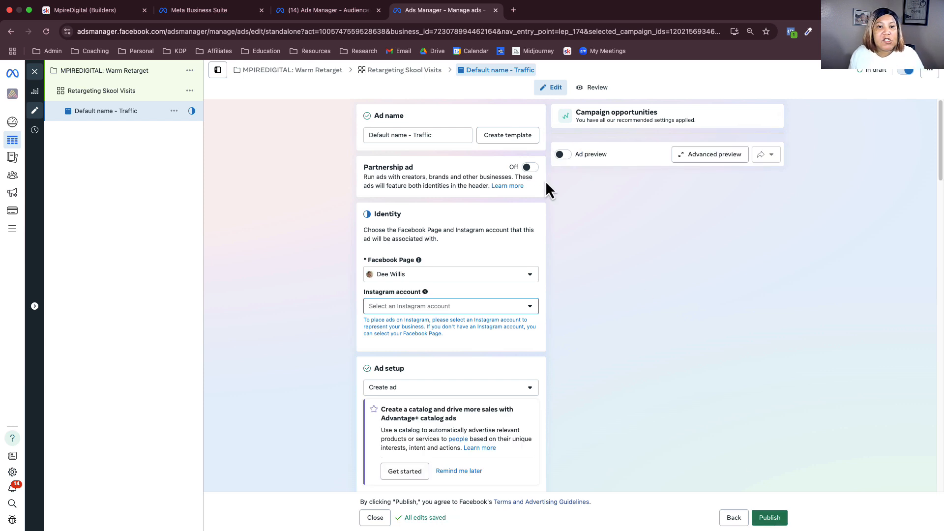
double_click(439, 136)
triple_click(439, 136)
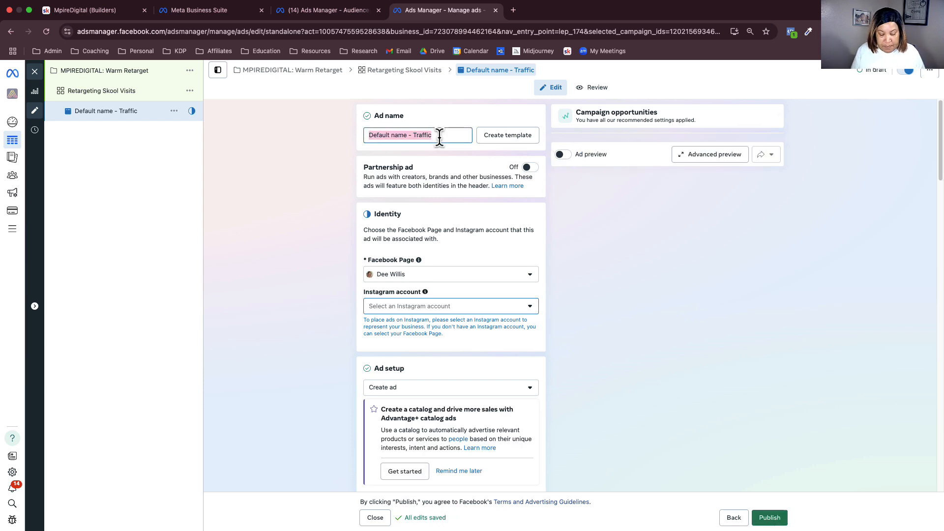
type("Retargeting")
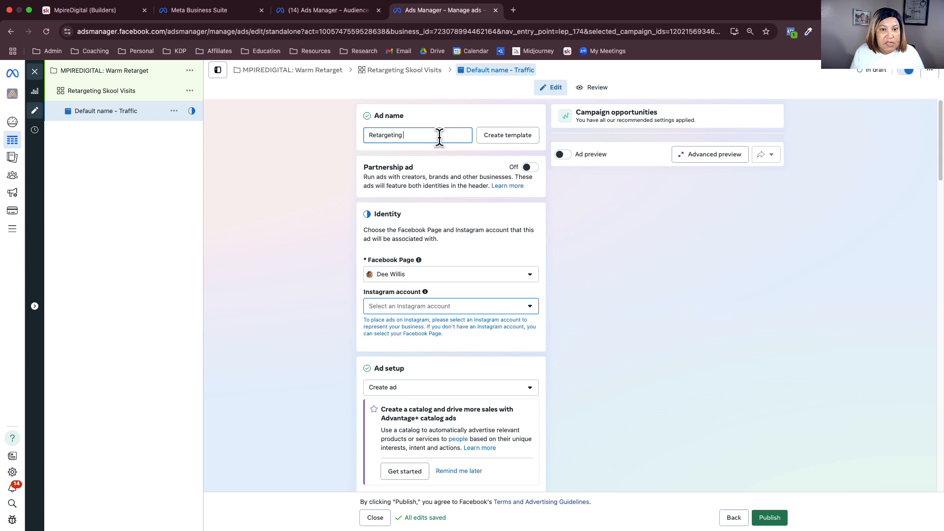
key("BackSpace")
key("BackSpace")
key("BackSpace")
key("BackSpace")
key("BackSpace")
key("BackSpace")
key("BackSpace")
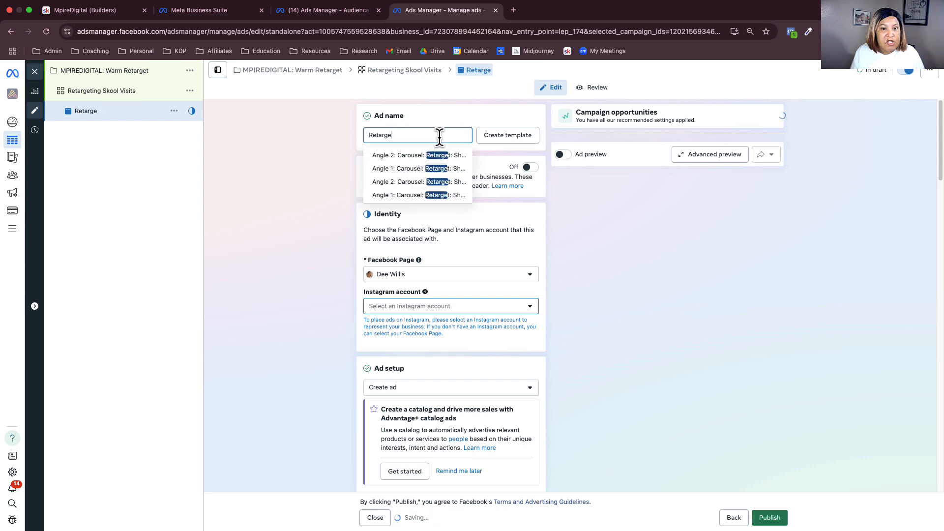
key("BackSpace")
key("BackSpace")
key("BackSpace")
key("BackSpace")
key("BackSpace")
type("Ret")
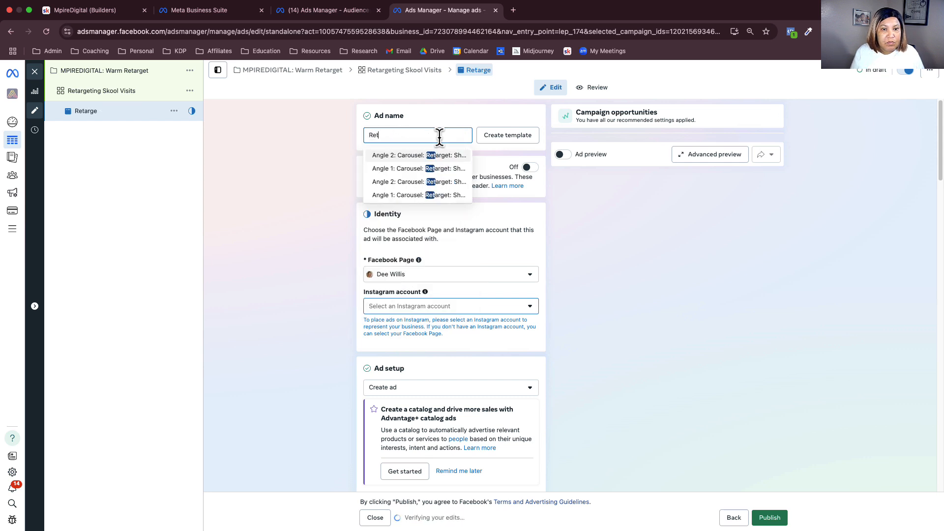
type("arget")
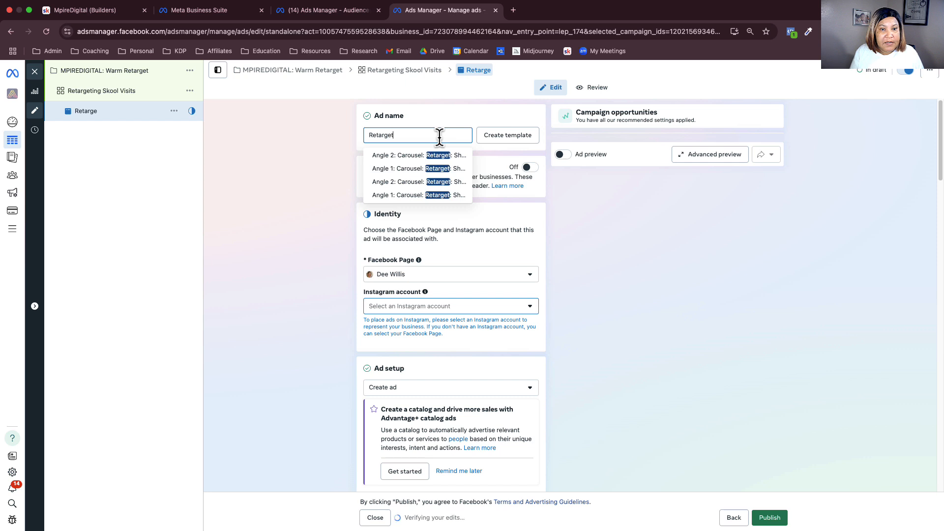
type(": V")
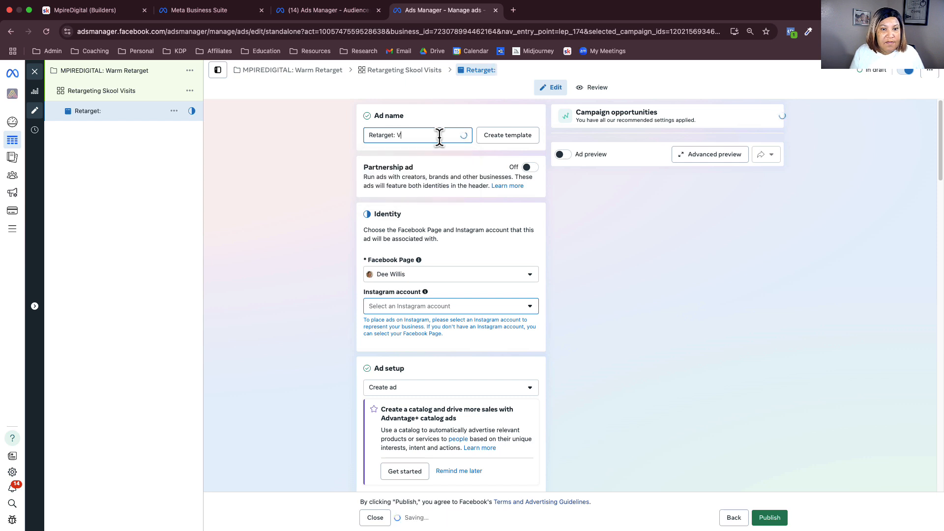
type("ideo Exp")
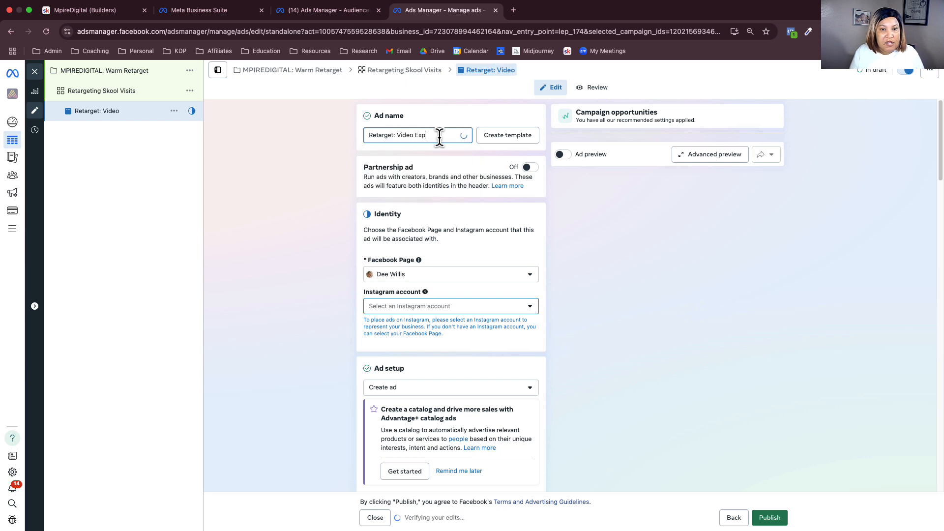
type("lainer 1")
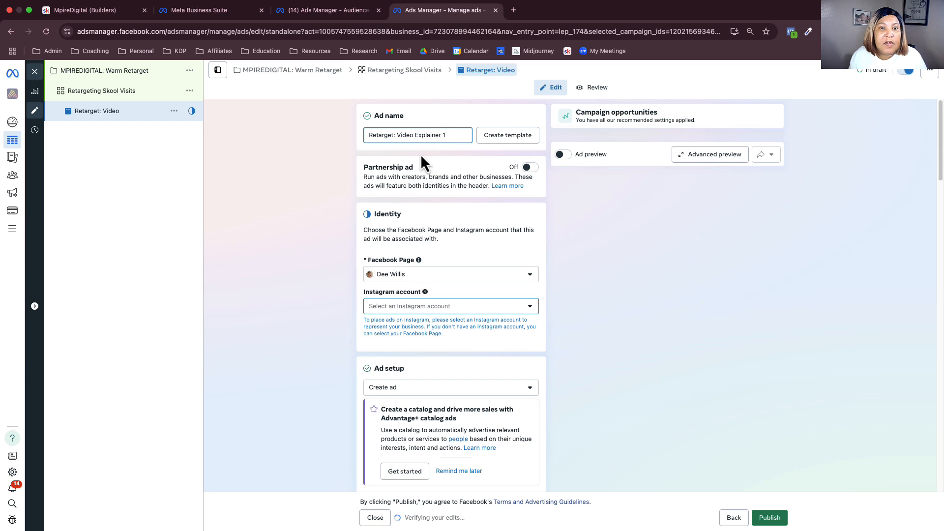
left_click(336, 181)
- Set the ad's Instagram account to the first of the available accounts
left_click(423, 308)
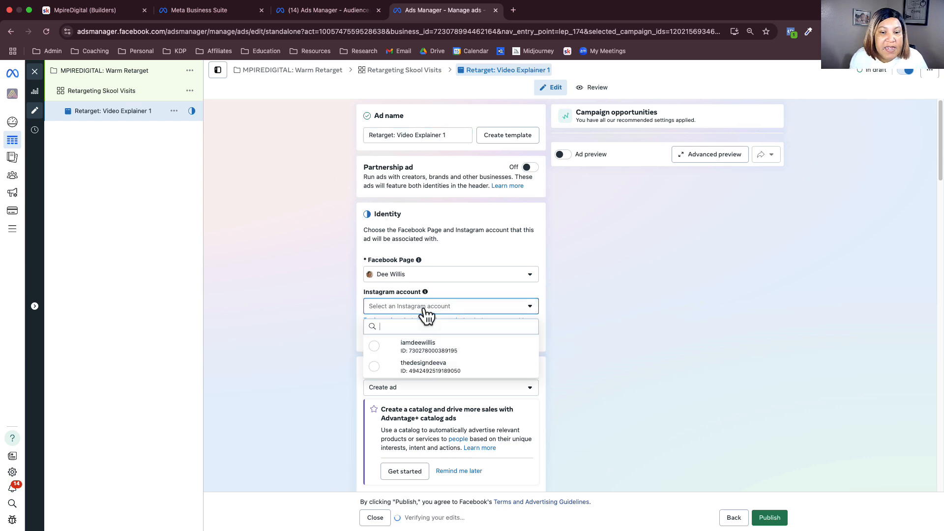
left_click(422, 347)
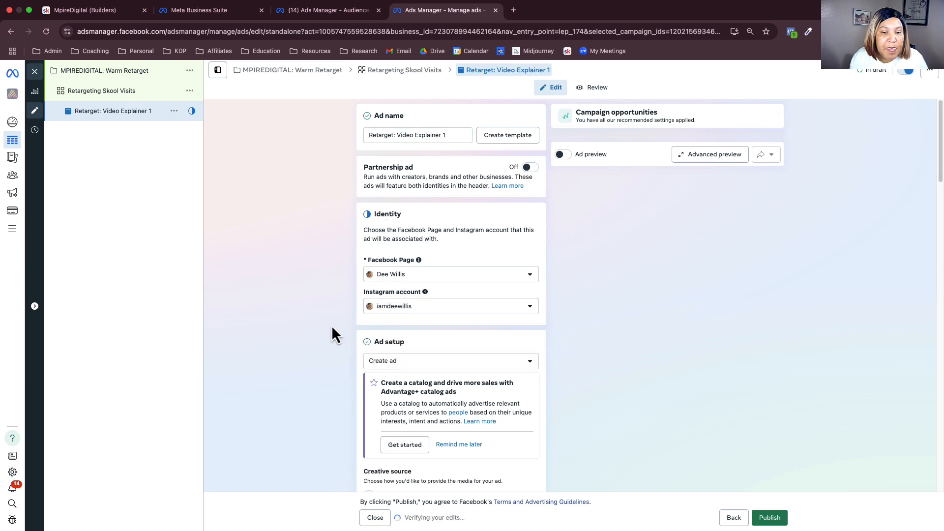
- Upload Retarget One-Sheeter1.mp4 from the Video Ads folder as the ad's video media and continue to the Trim stage
scroll(333, 329, "down", 2)
scroll(332, 329, "down", 4)
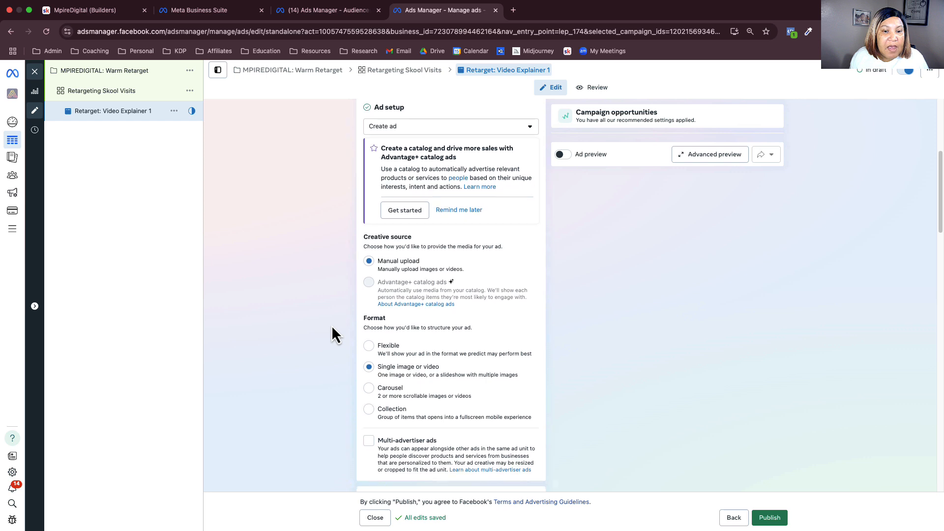
scroll(332, 326, "down", 1)
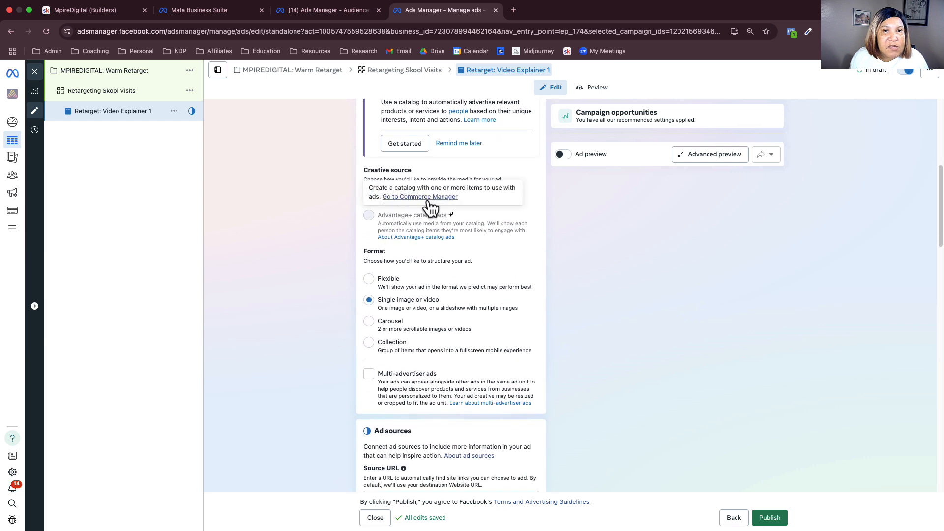
scroll(333, 270, "down", 2)
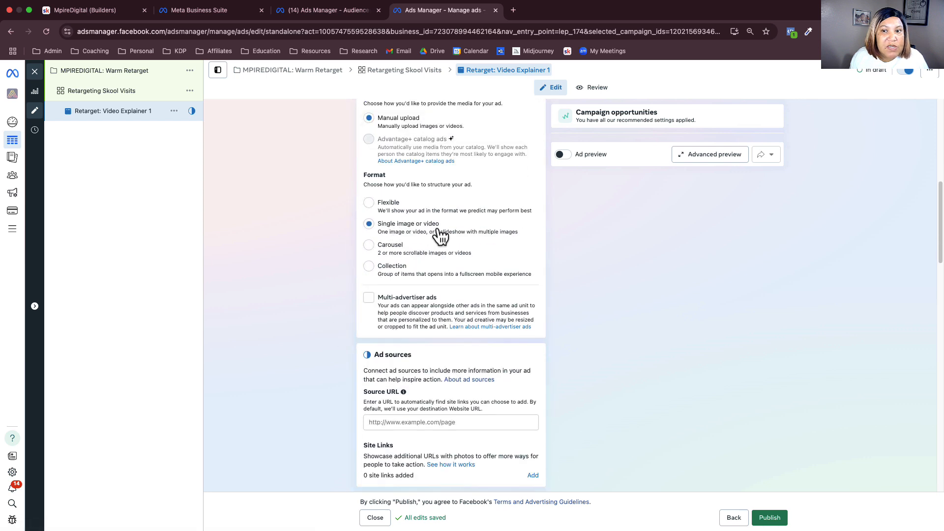
scroll(345, 273, "down", 2)
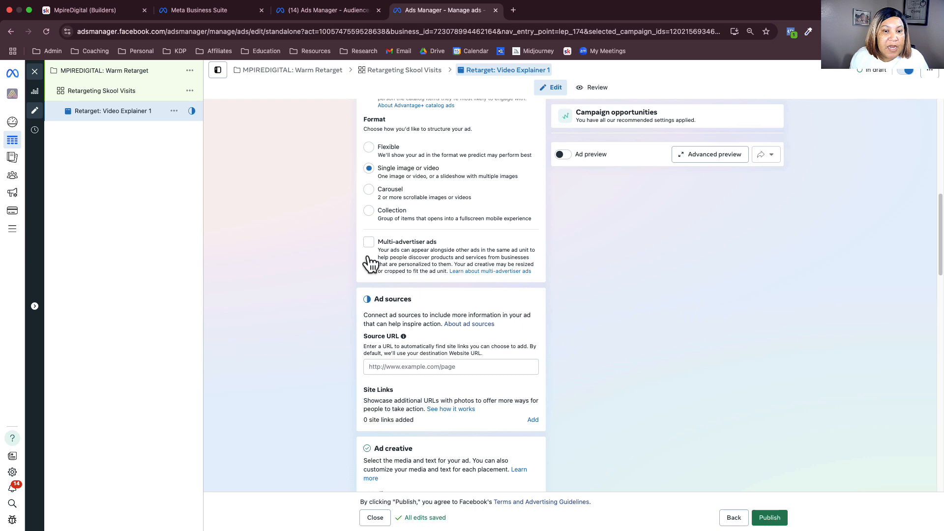
scroll(356, 243, "down", 5)
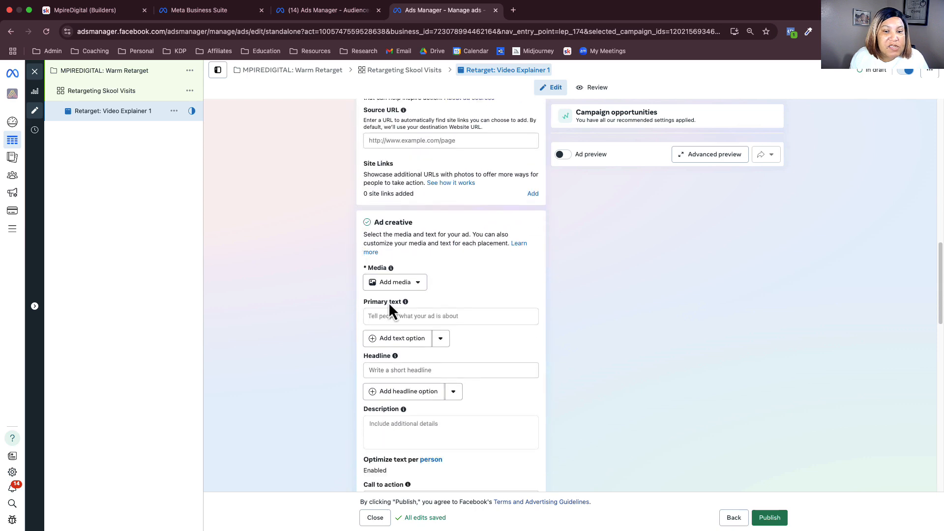
left_click(397, 283)
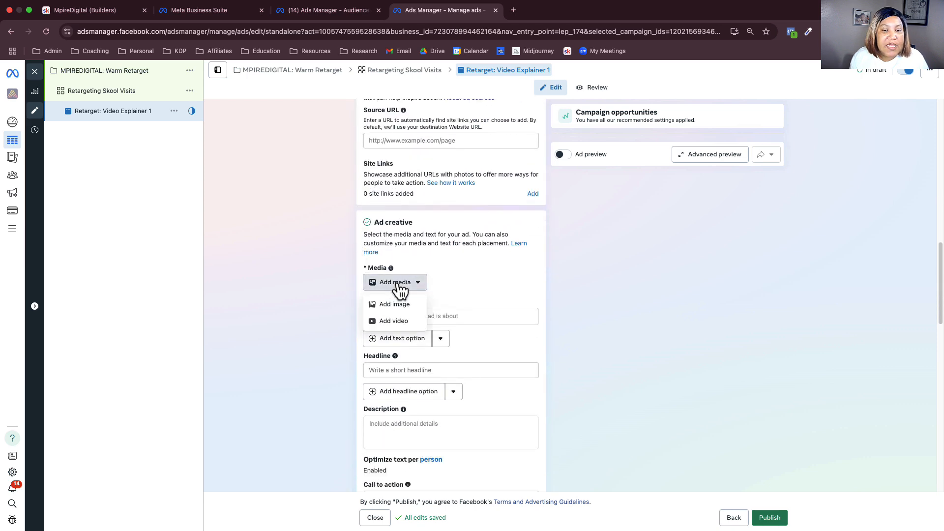
left_click(399, 322)
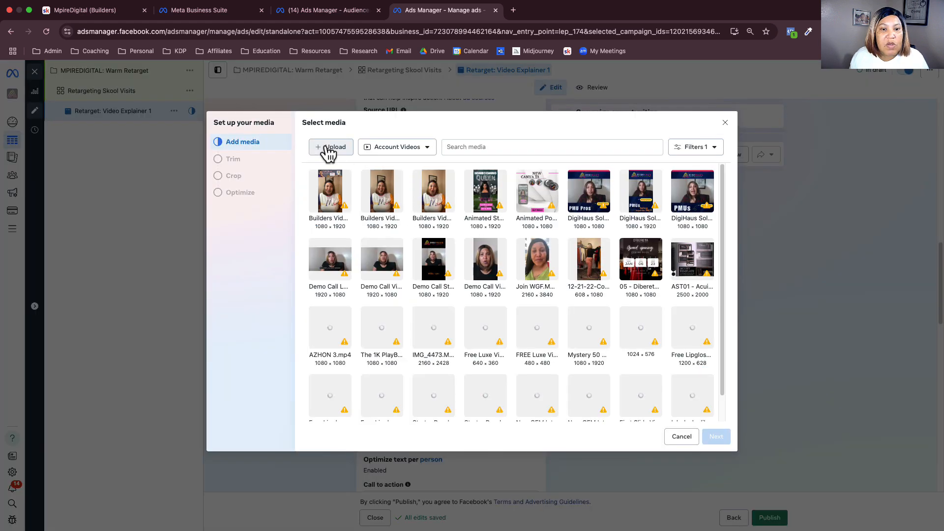
left_click(327, 148)
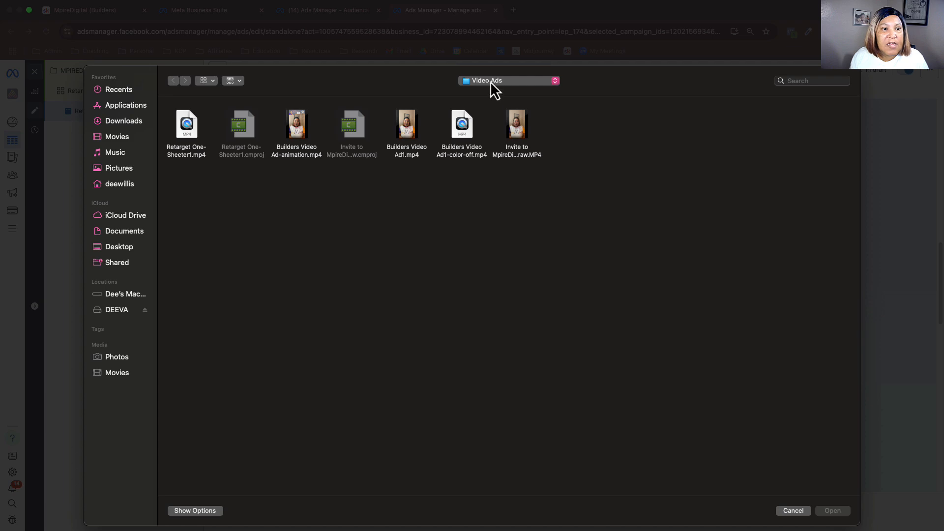
left_click(187, 156)
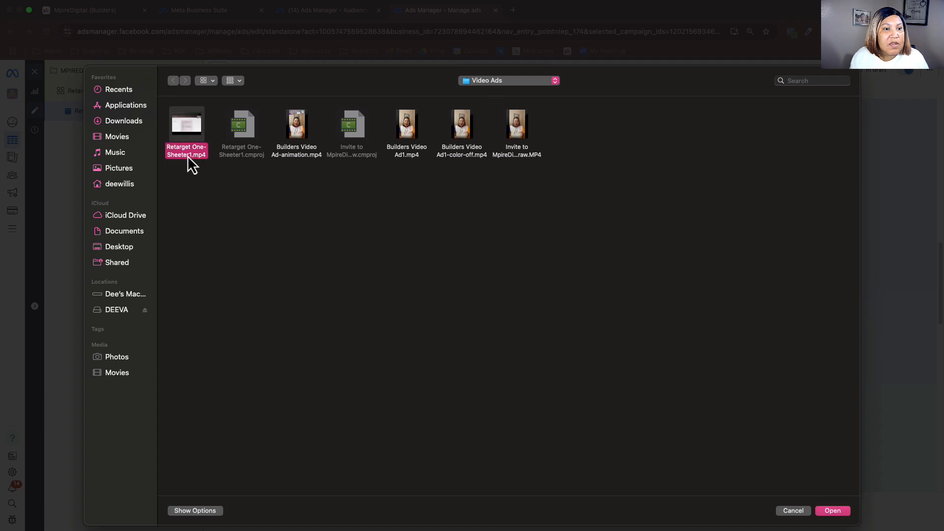
left_click(832, 511)
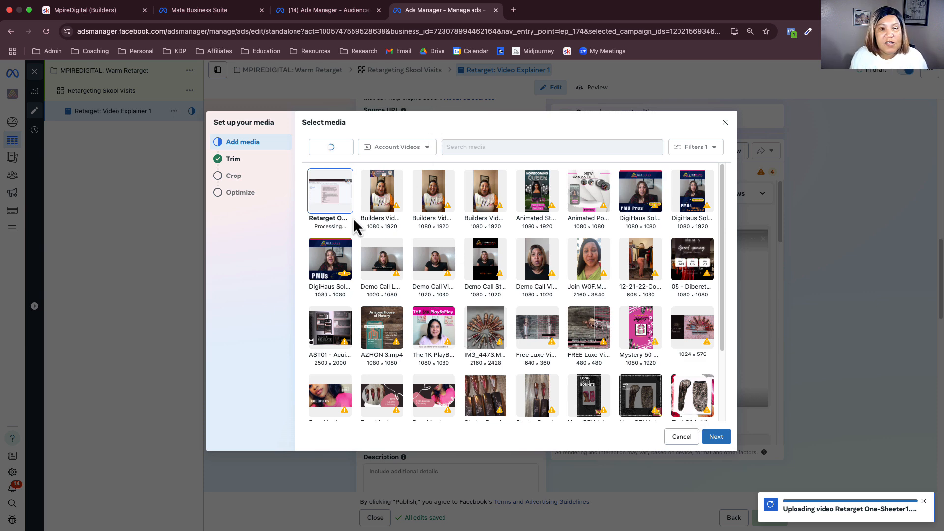
left_click(717, 437)
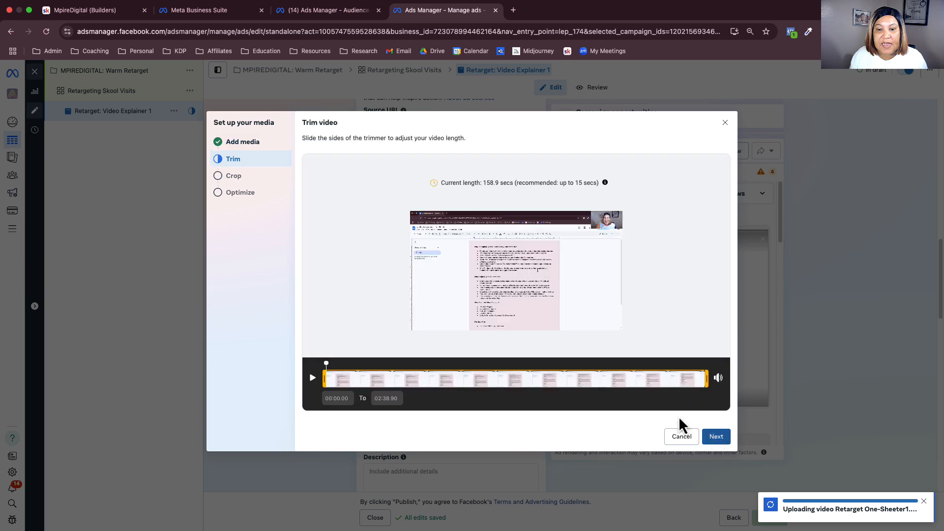
- Keep the video's full length and original crops, turn on all Advantage+ optimizations, and finish the media setup
left_click(718, 439)
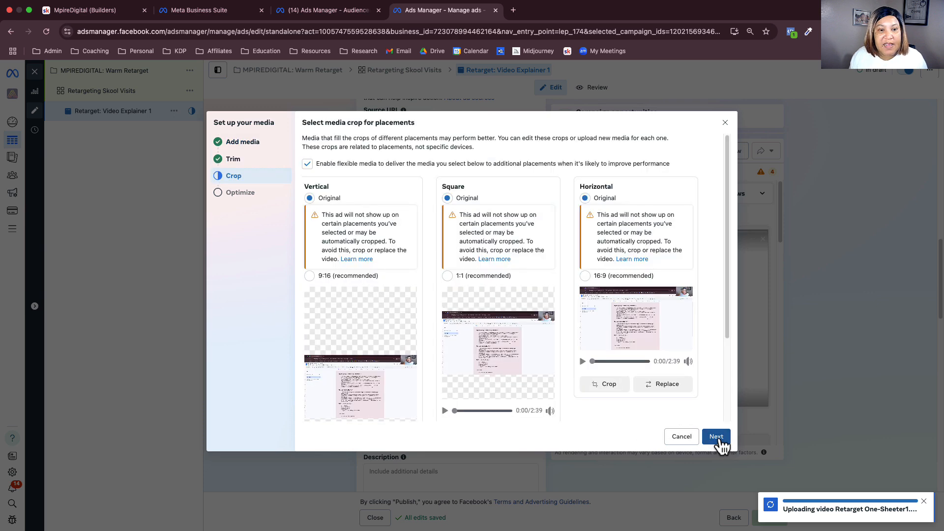
left_click(720, 442)
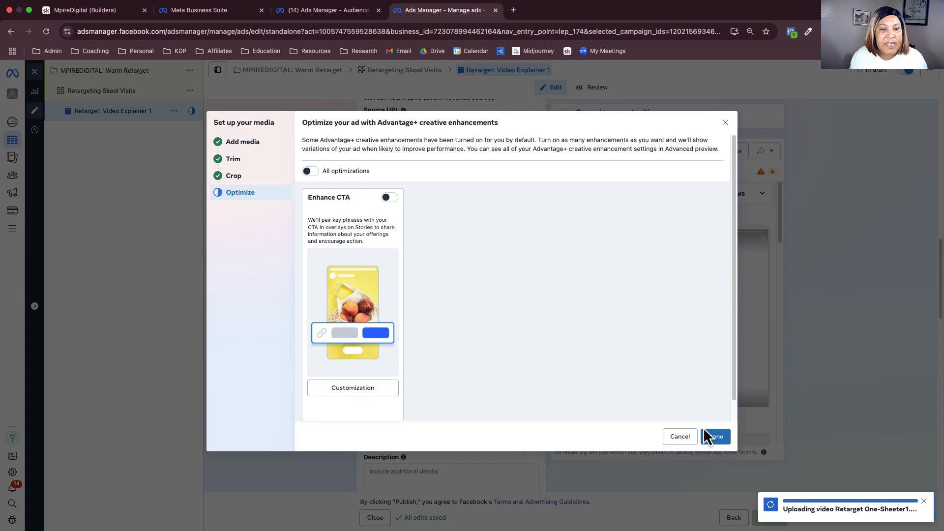
left_click(310, 171)
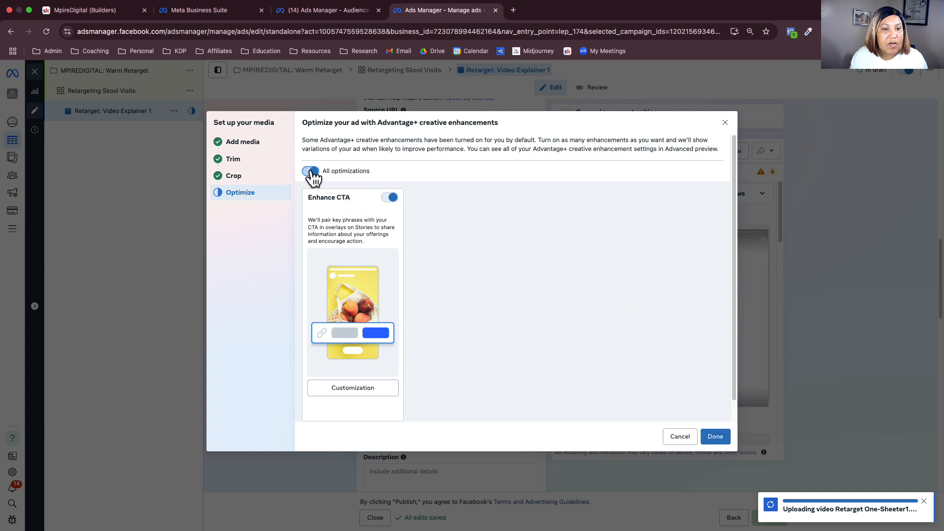
left_click(716, 440)
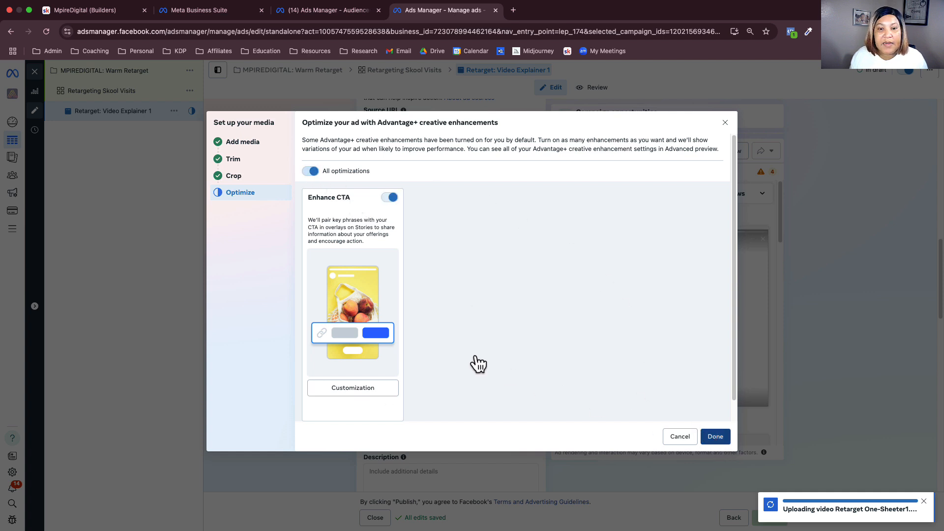
- Copy the MpireDigital Builders free-offer text, including its sign-off, from the open note in Notes and paste it as the ad's primary text
scroll(423, 334, "down", 1)
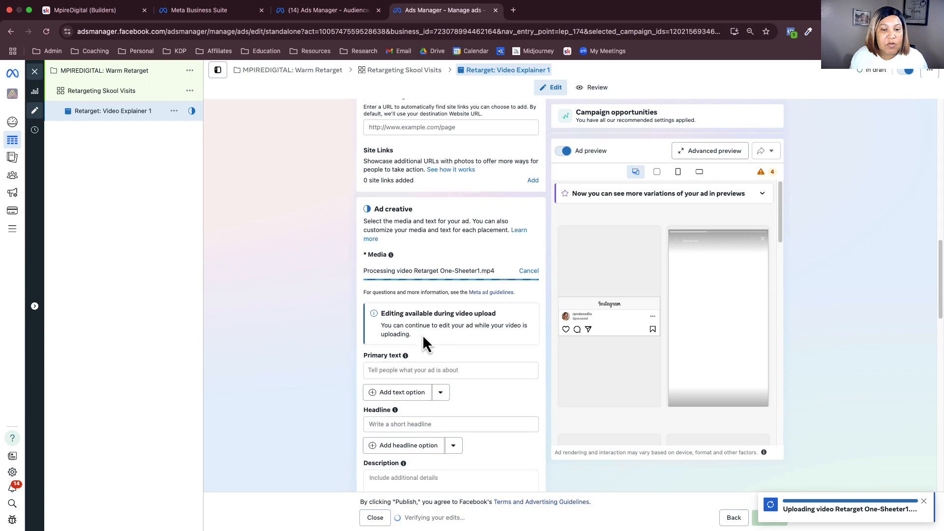
mouse_move(270, 528)
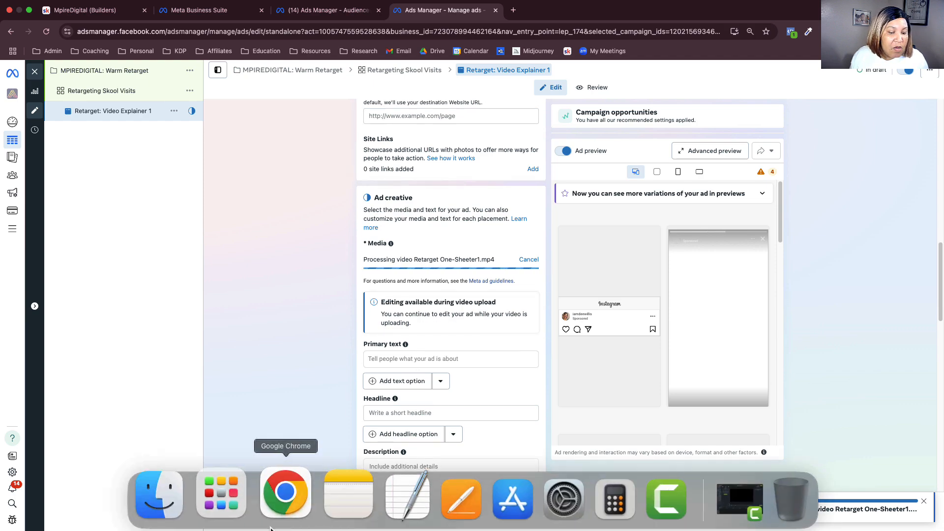
left_click(337, 494)
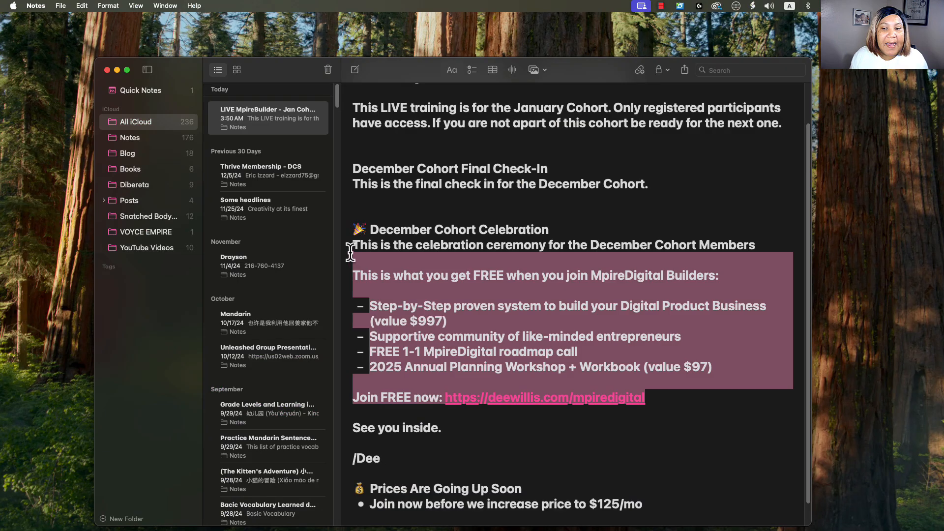
left_click_drag(350, 252, 355, 274)
right_click(415, 283)
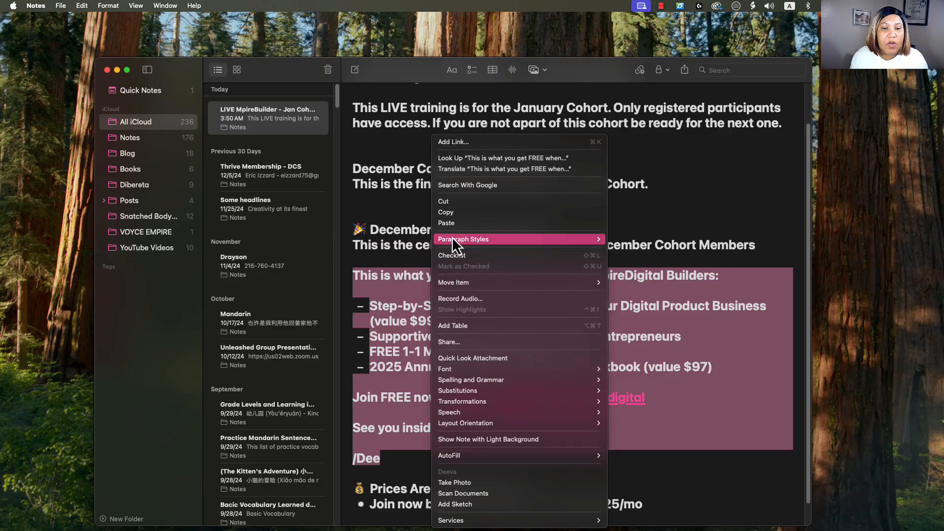
left_click(455, 222)
key("super+Tab")
scroll(360, 274, "down", 4)
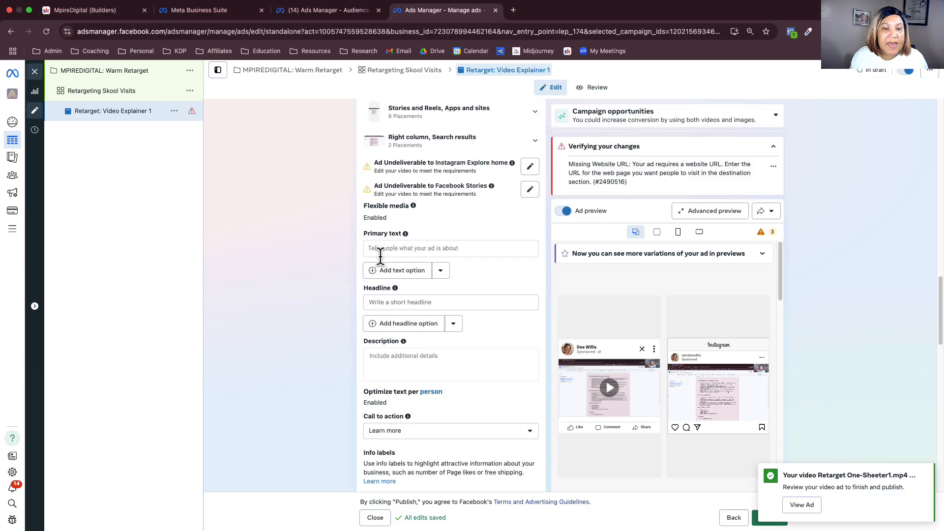
left_click(381, 250)
key("super+v")
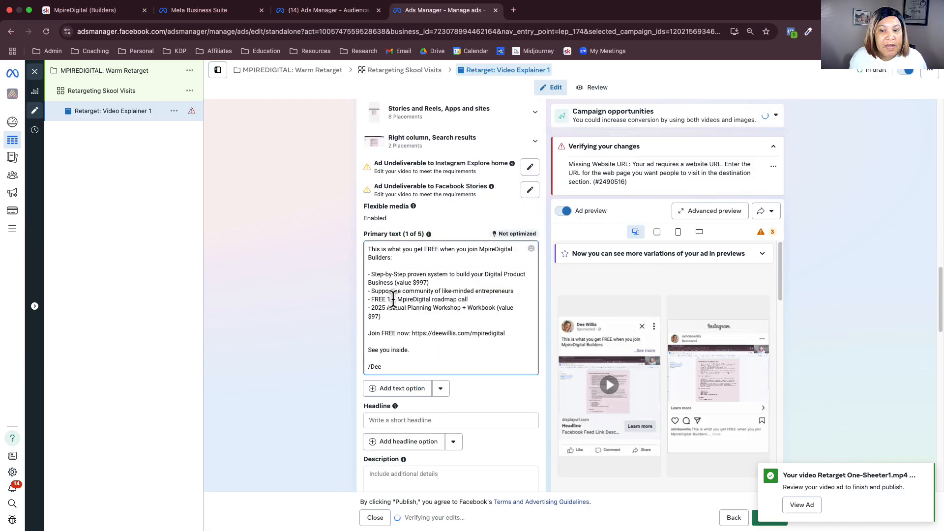
- Collapse the generated text variations and enter "Free Training Unlocked!" as the ad's headline
scroll(346, 354, "down", 2)
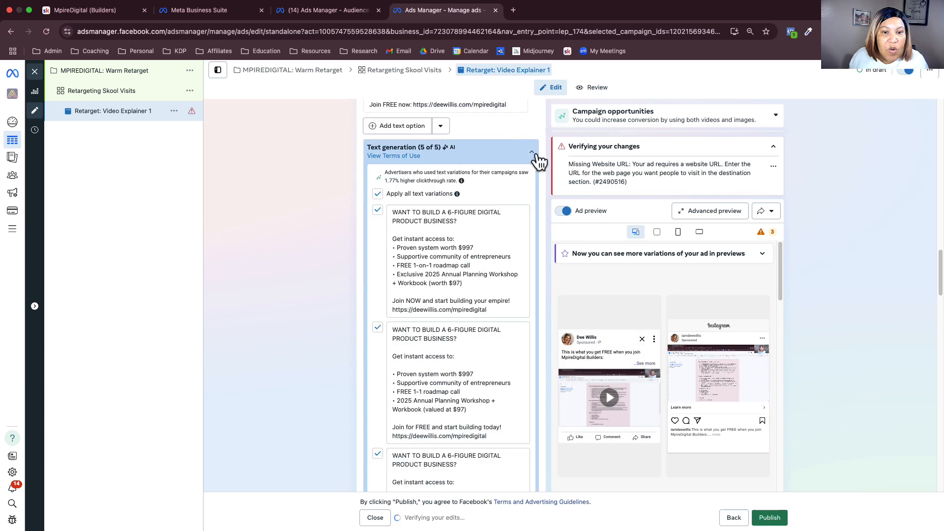
left_click(532, 152)
left_click(387, 189)
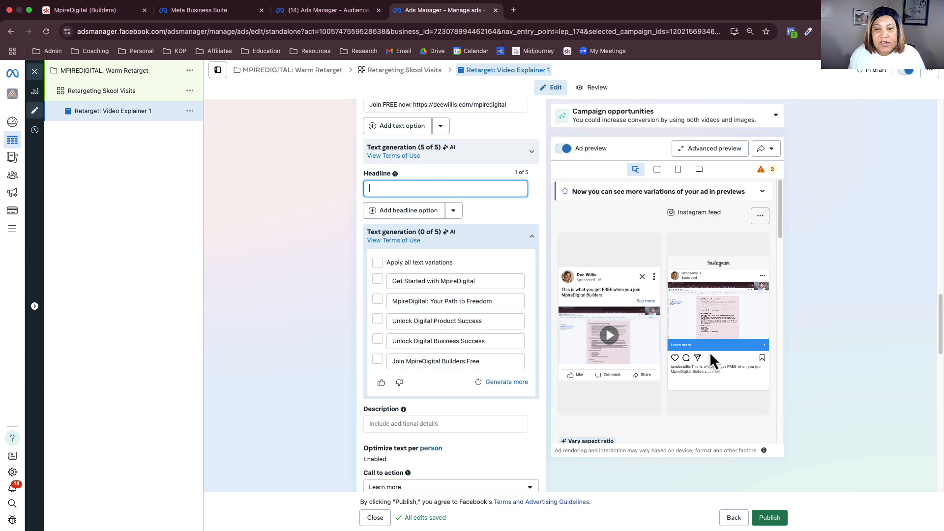
key("ctrl+v")
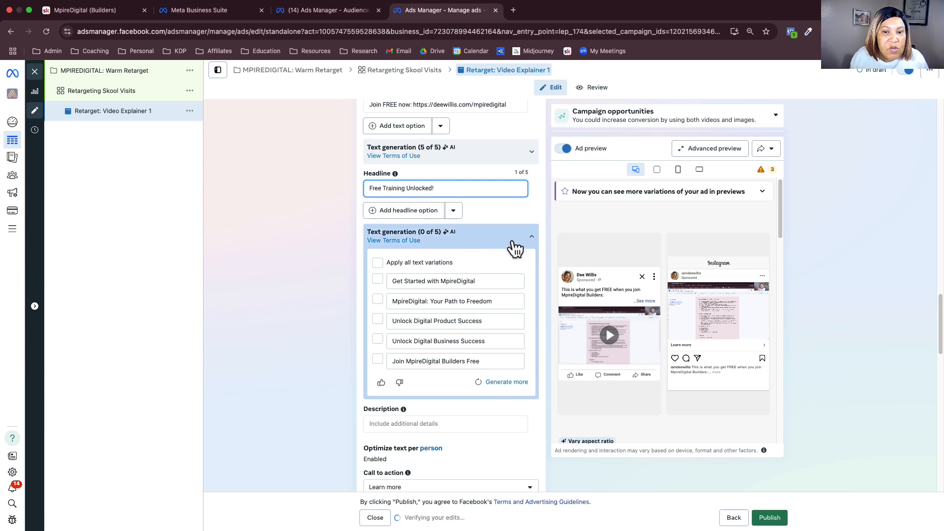
left_click(537, 245)
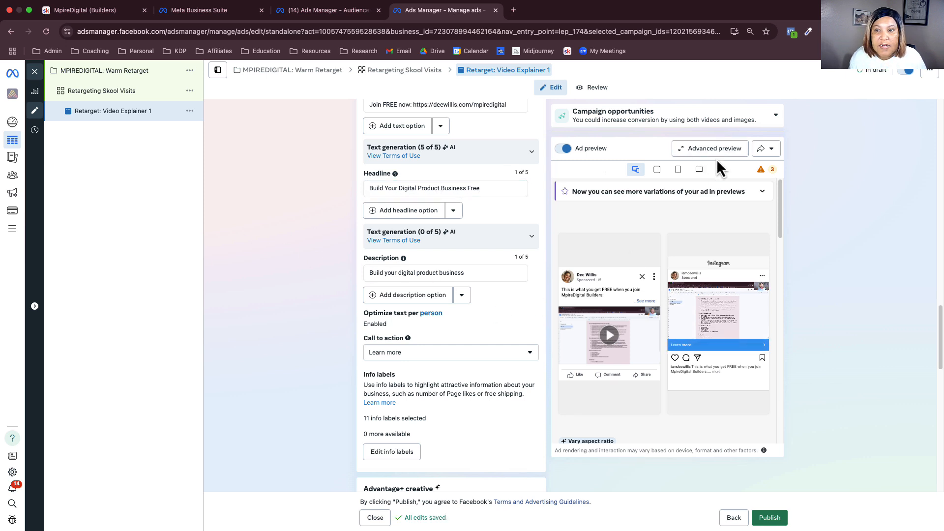
- Review the available call-to-action options for the ad and keep Learn more
left_click(488, 352)
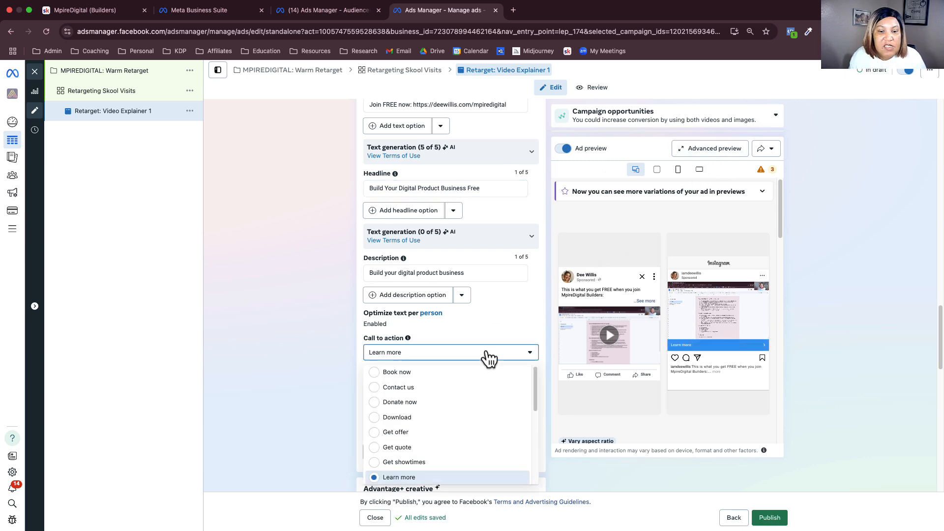
scroll(442, 398, "down", 3)
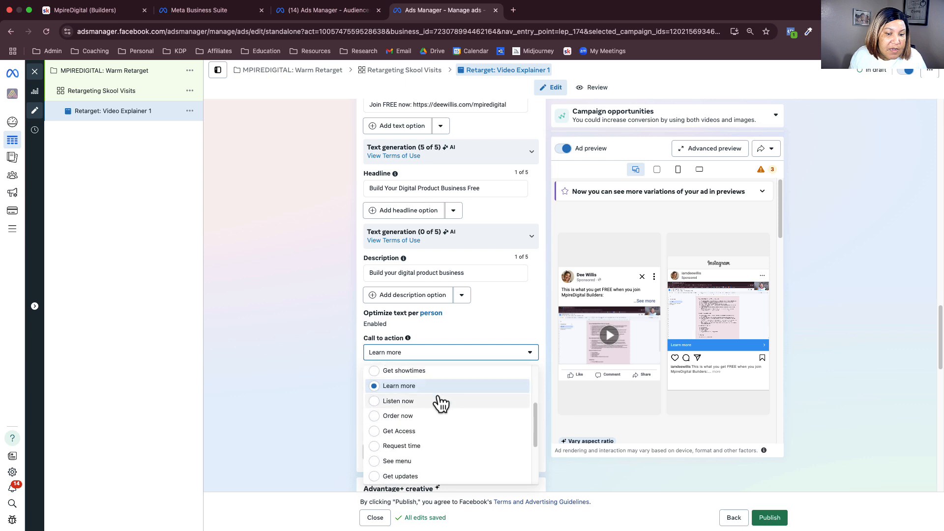
scroll(441, 403, "down", 2)
scroll(441, 403, "up", 3)
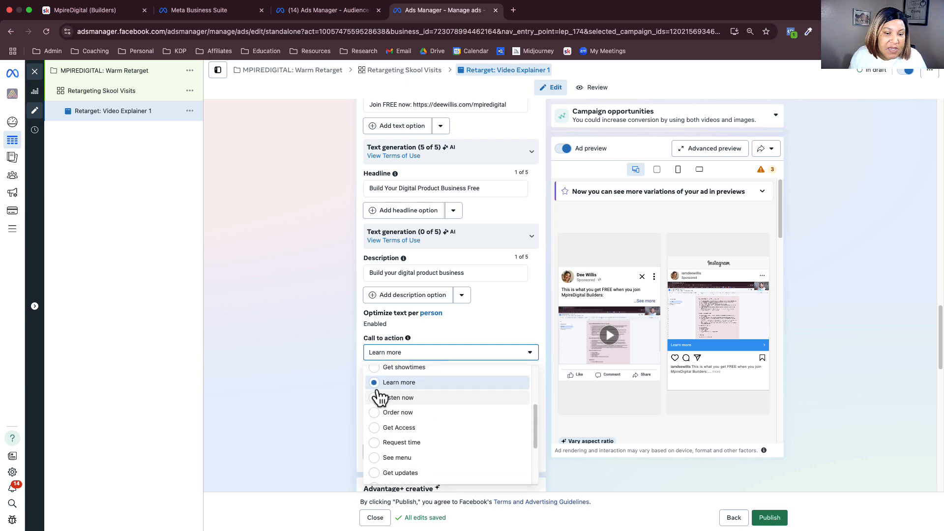
left_click(329, 393)
- Examine how the ad appears across all placements in the Advanced preview, including the Facebook Reels format templates, then close the preview
left_click(704, 149)
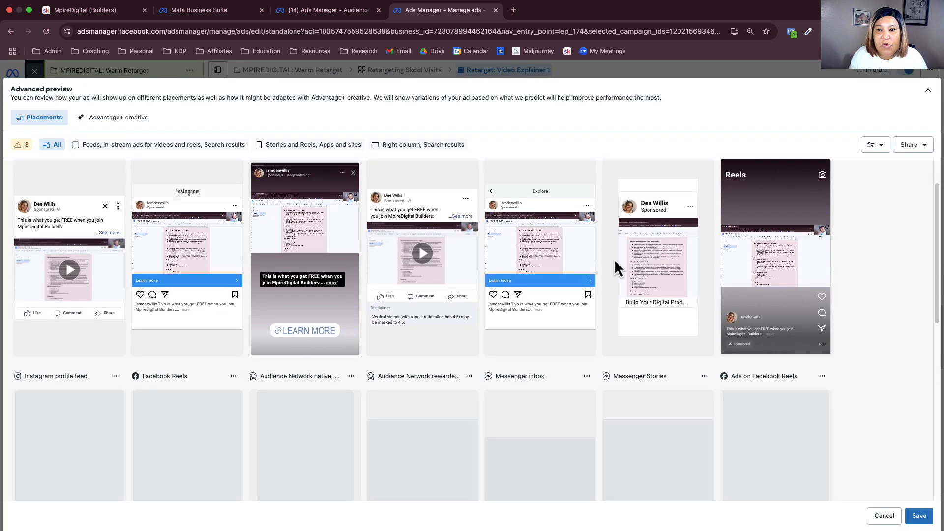
scroll(615, 261, "down", 5)
scroll(266, 295, "down", 5)
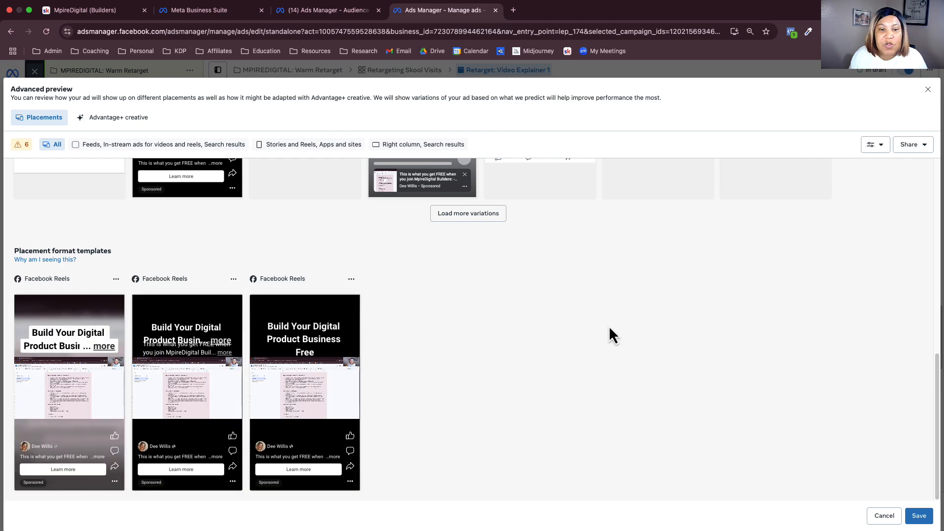
scroll(305, 373, "up", 10)
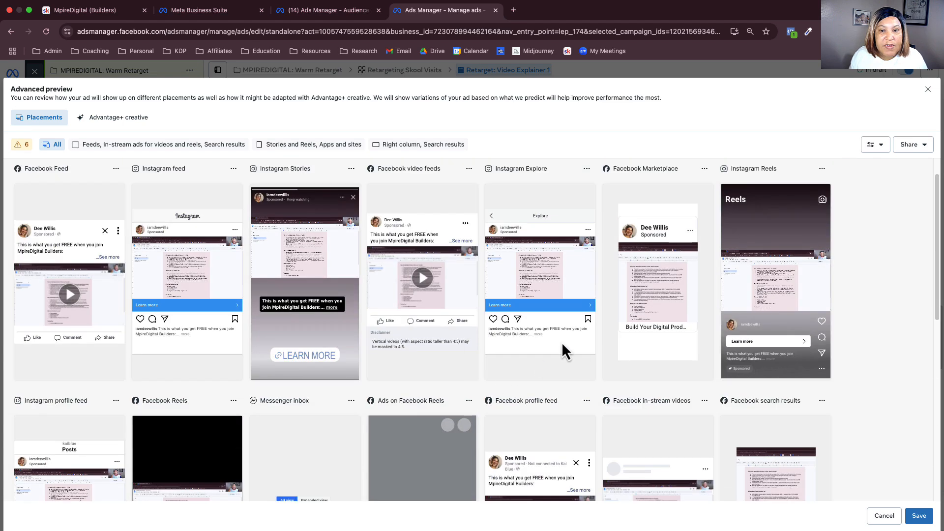
scroll(541, 295, "up", 1)
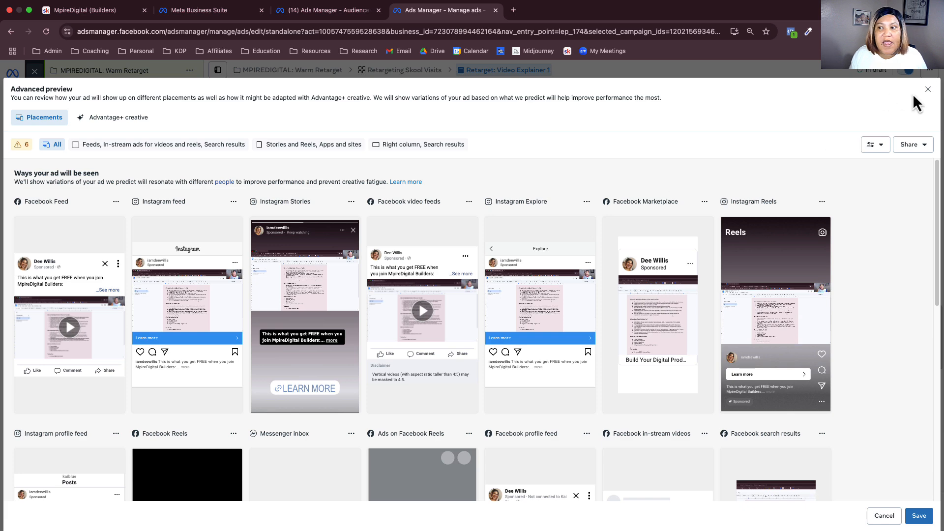
left_click(928, 91)
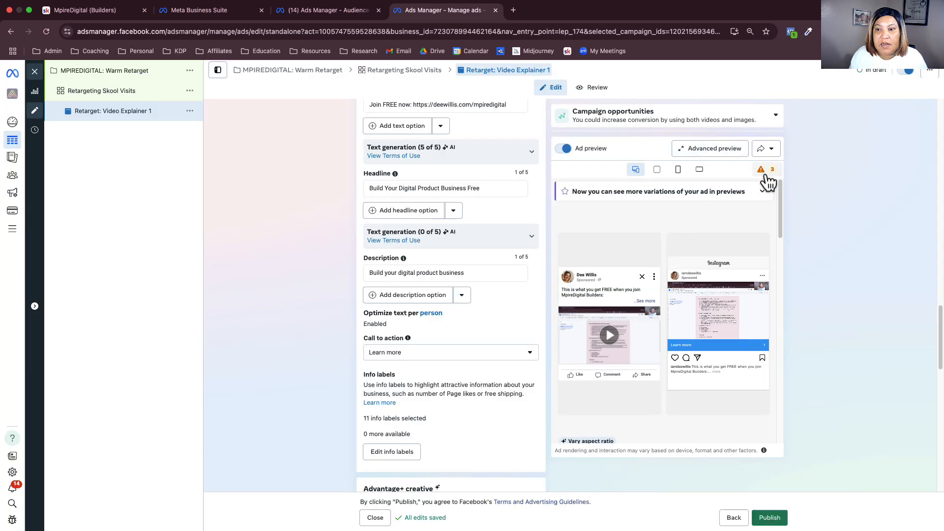
mouse_move(773, 182)
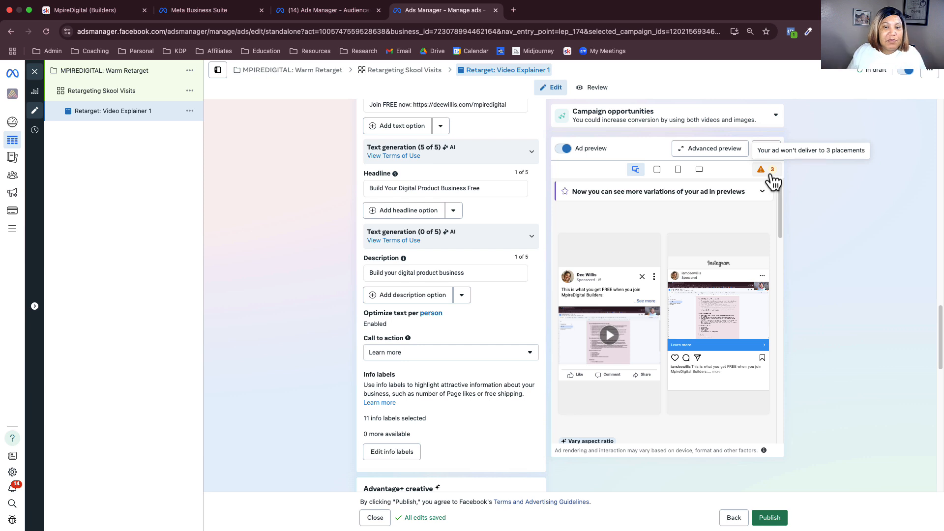
- Replace the ad's description with "Build your digital product empire today!"
triple_click(450, 270)
type("Free")
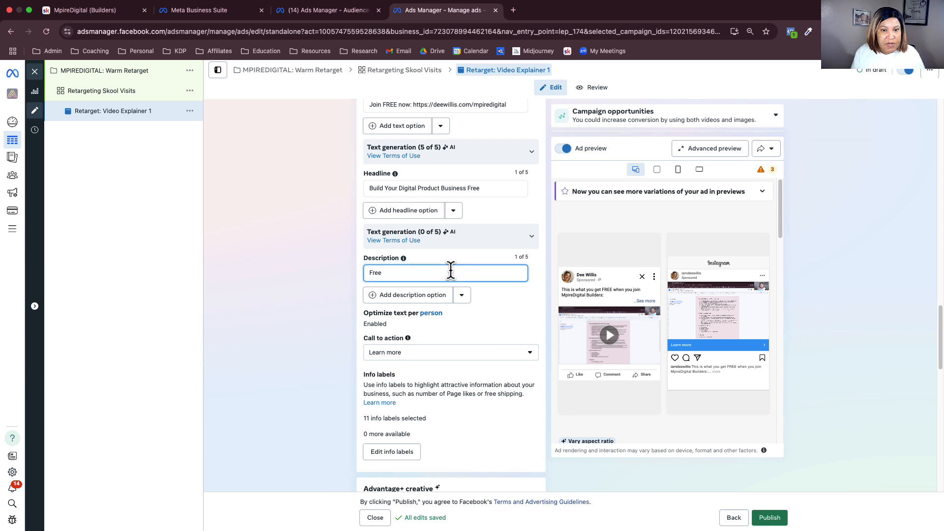
type("Build your")
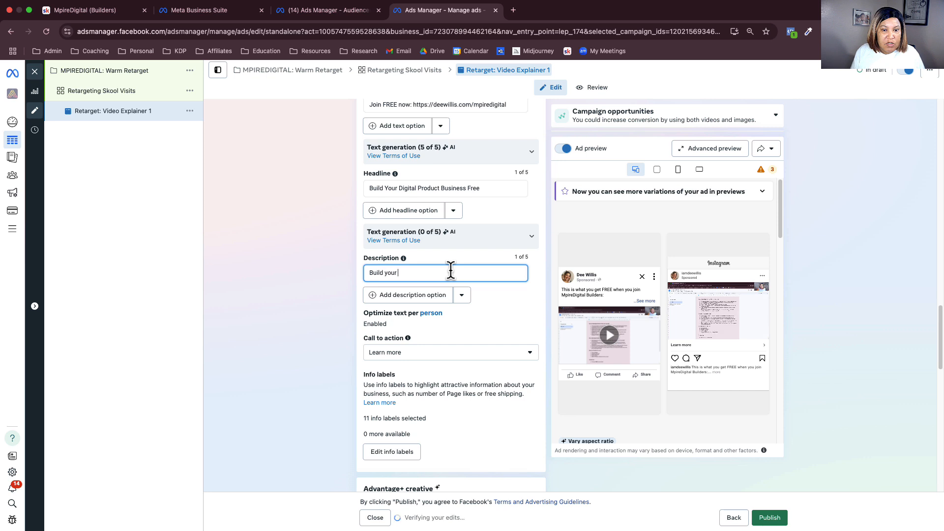
type(" digital product e")
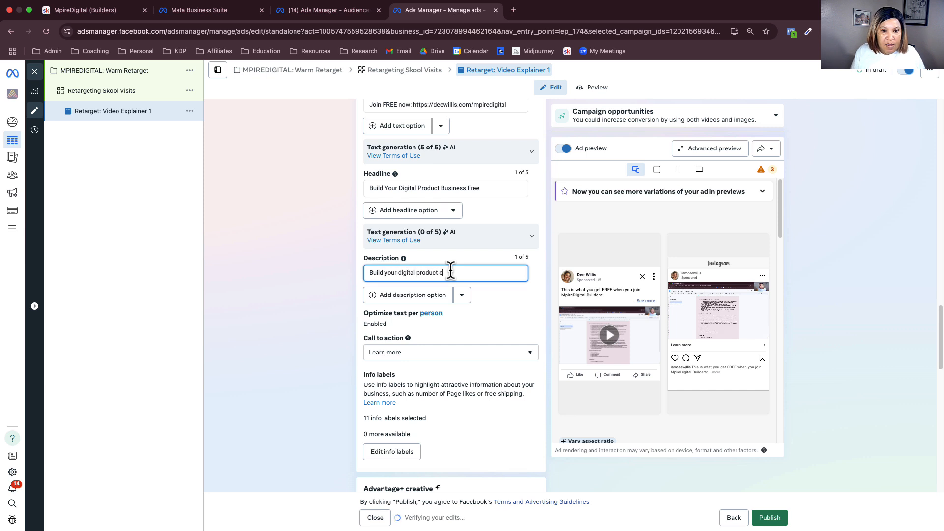
type("mpire today!")
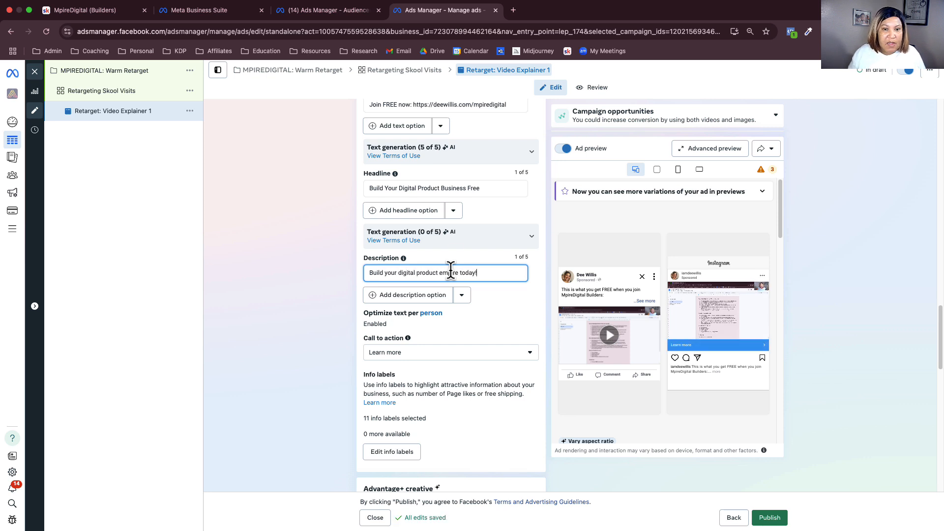
- Replace the ad's headline with "Free Live Training"
triple_click(474, 188)
type("Fre")
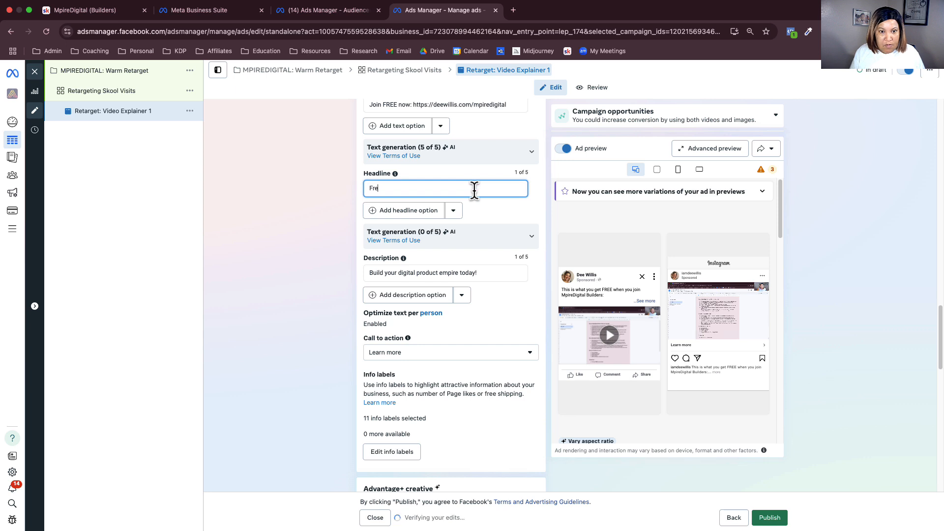
type("e Live Training")
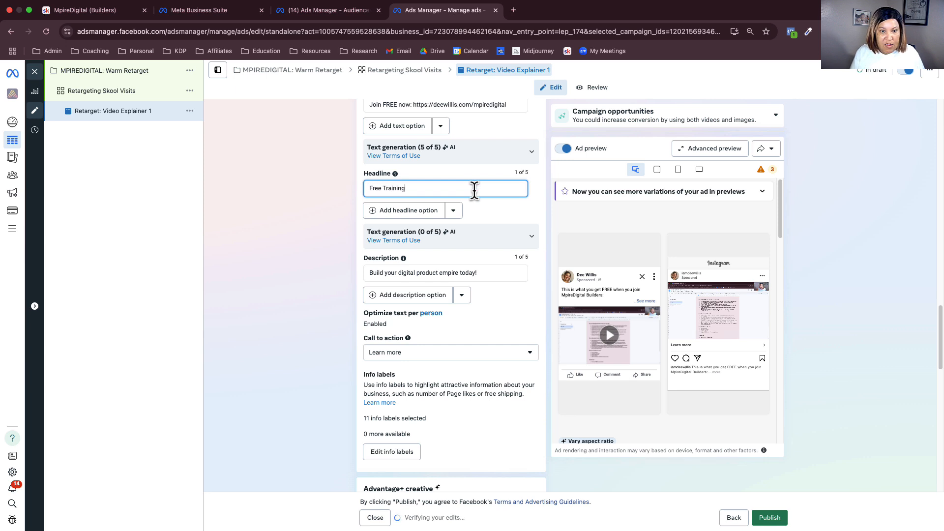
key("alt+Left")
type("Live")
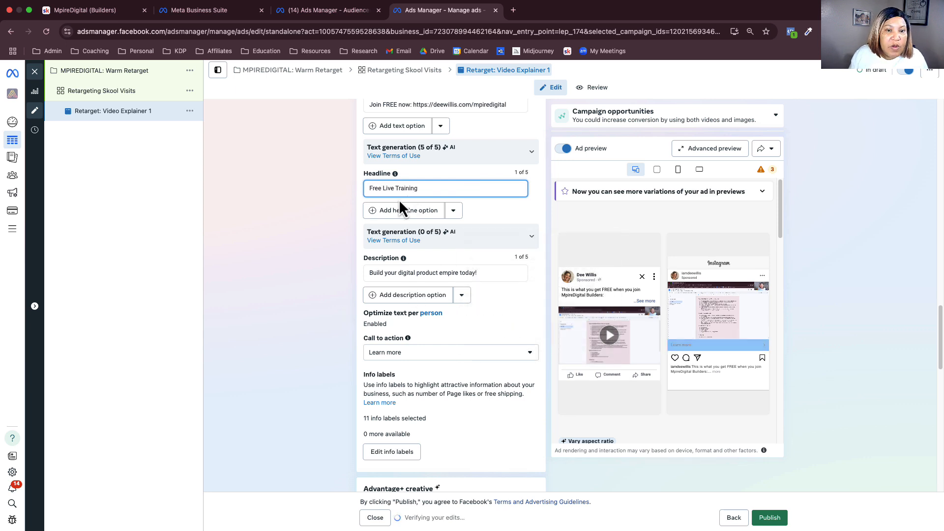
double_click(411, 189)
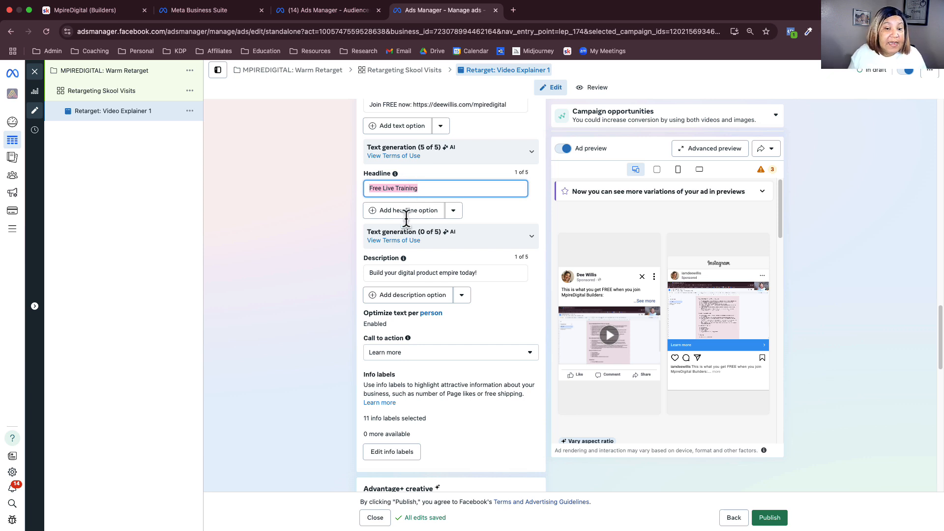
scroll(344, 332, "down", 10)
scroll(364, 364, "down", 1)
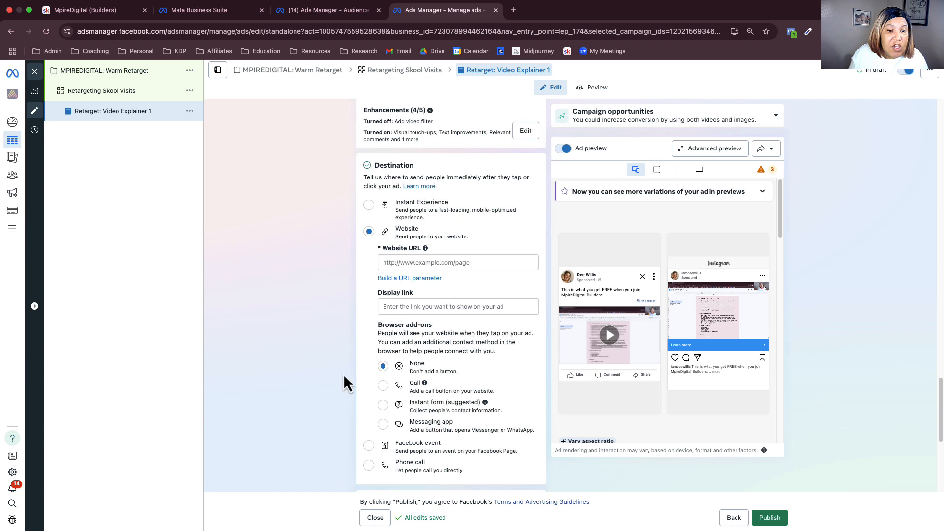
left_click(398, 307)
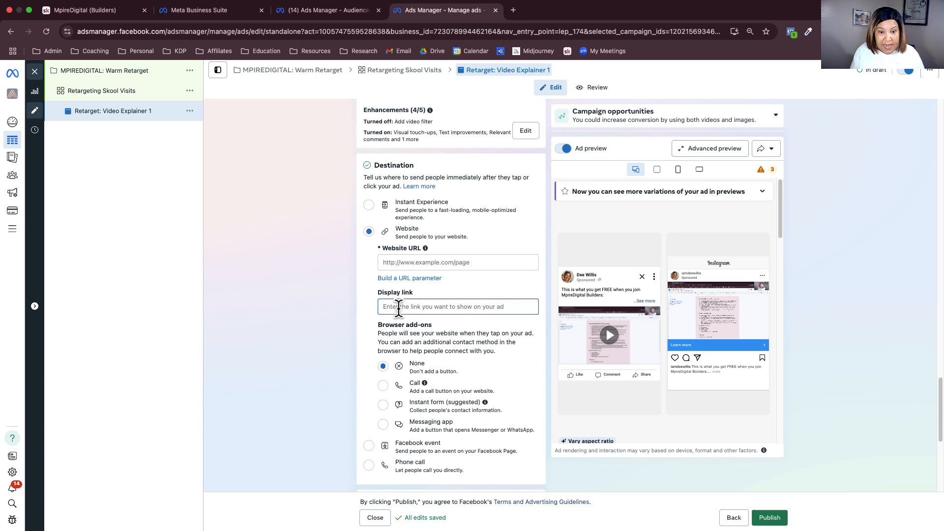
type("https://deewillis.com")
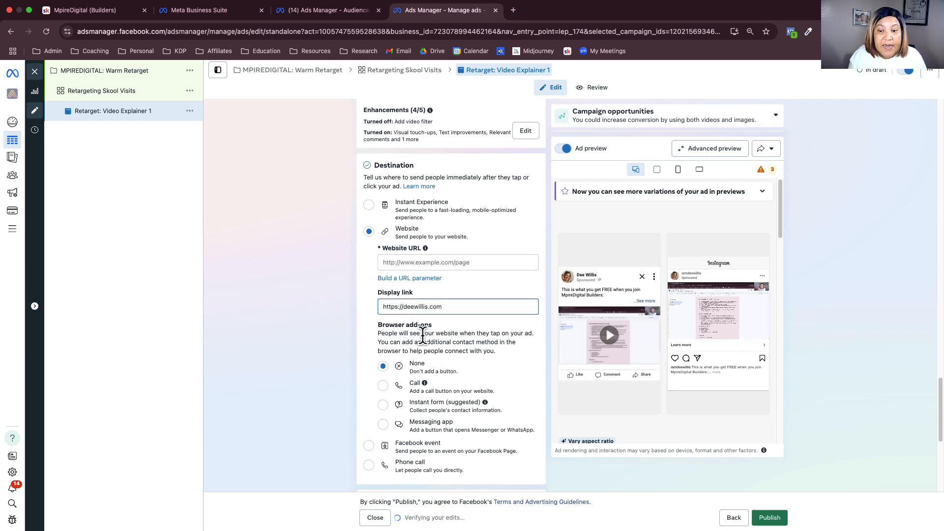
key("BackSpace")
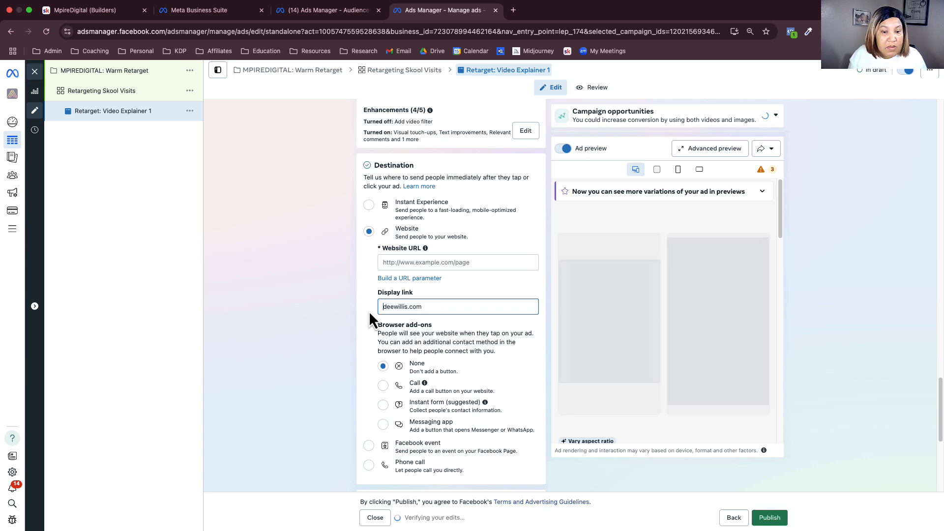
- Set the ad's website URL to the Skool community's About page address, skool.com/mpiredigital-2021/about, copied from its open browser tab
left_click(369, 310)
scroll(371, 319, "down", 2)
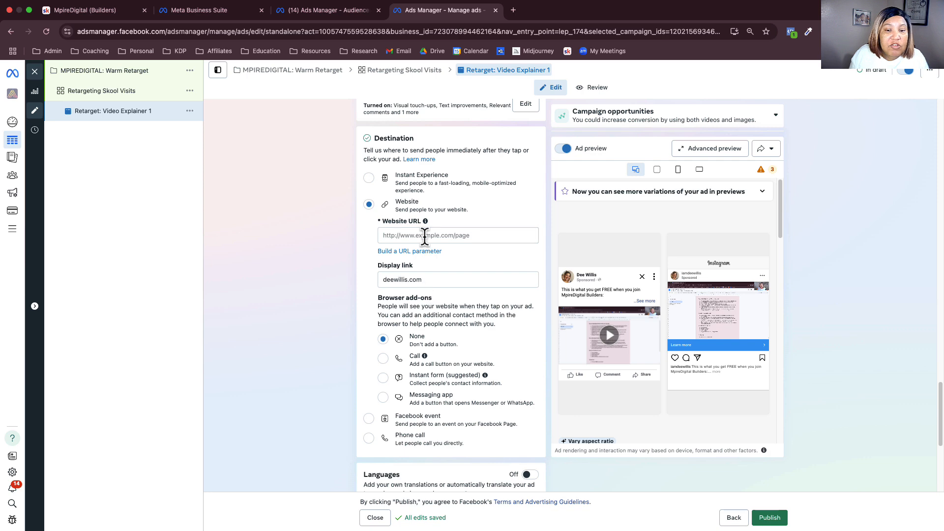
left_click(425, 236)
left_click(86, 10)
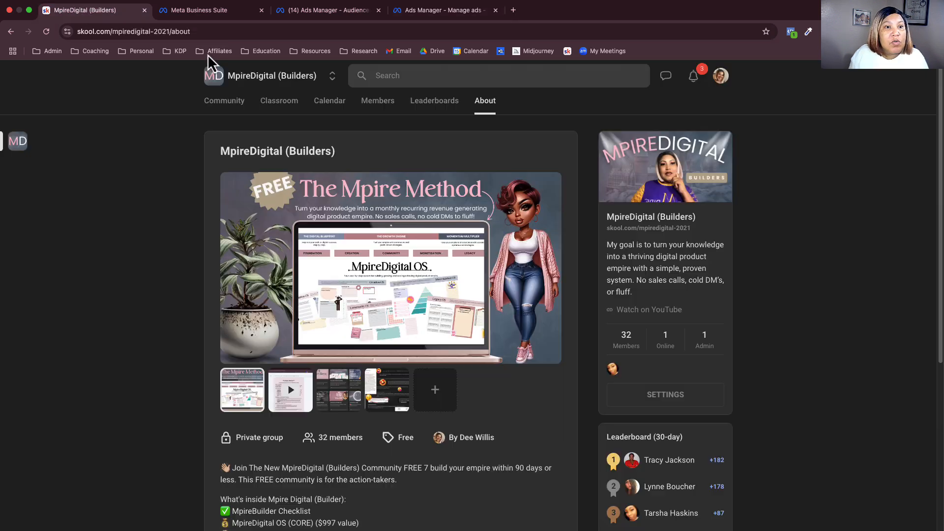
left_click(151, 28)
right_click(152, 29)
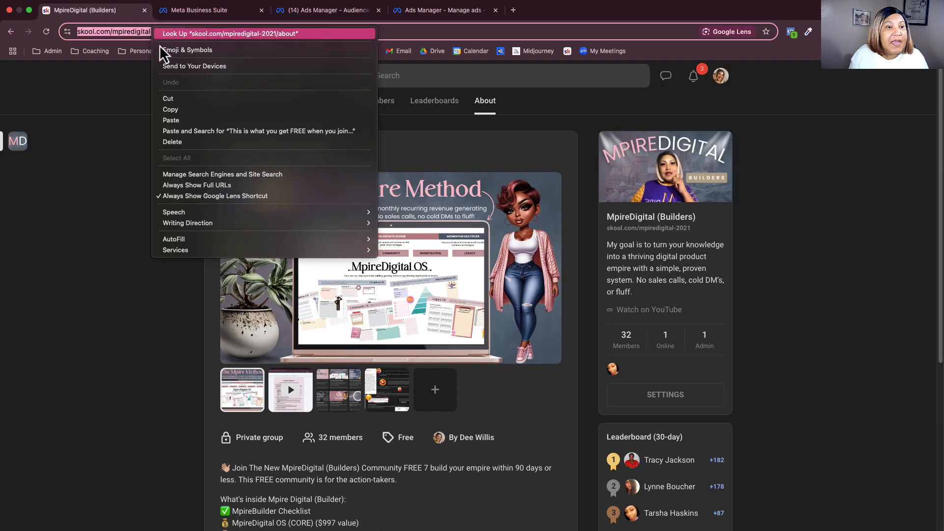
left_click(182, 109)
left_click(440, 10)
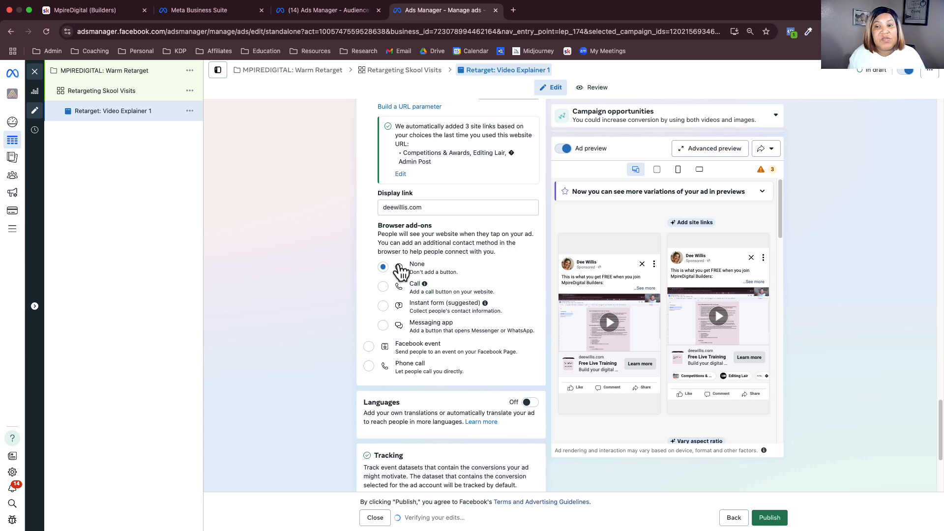
- Turn off website events tracking for the ad
scroll(400, 265, "down", 5)
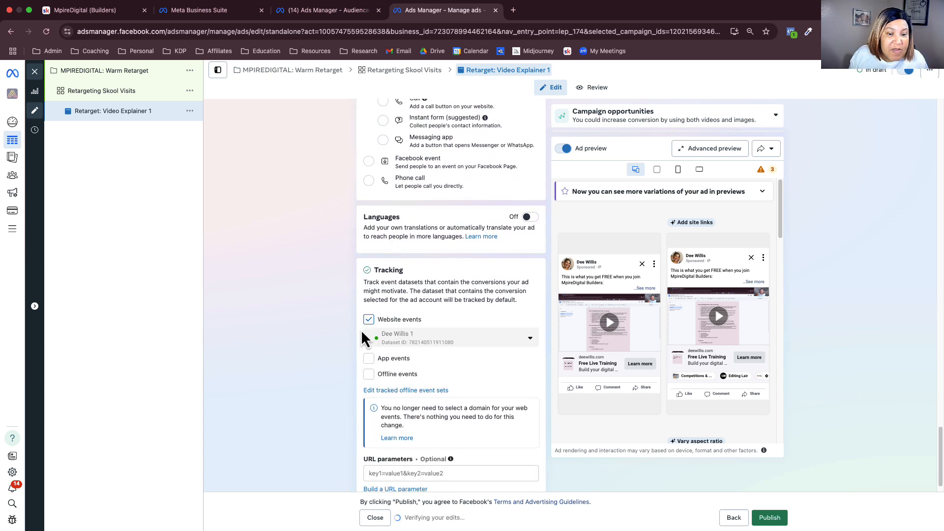
scroll(408, 353, "down", 1)
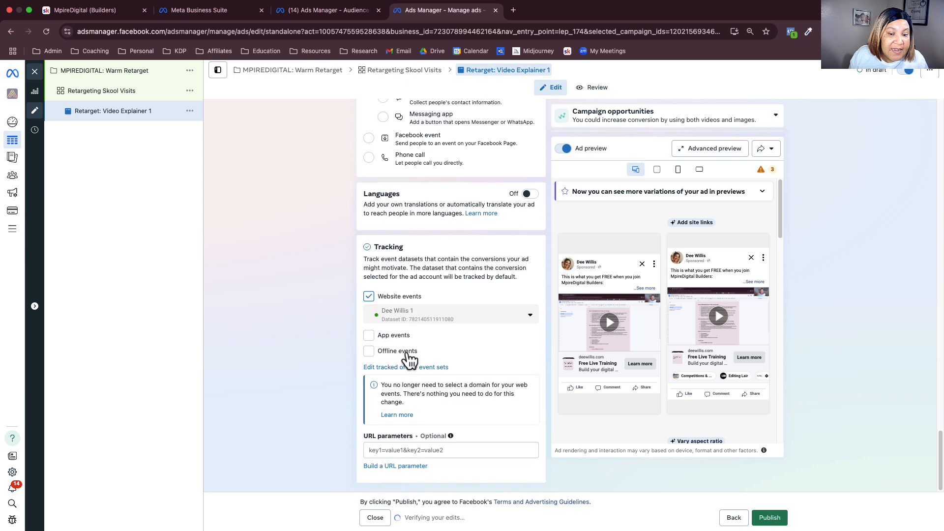
left_click(369, 297)
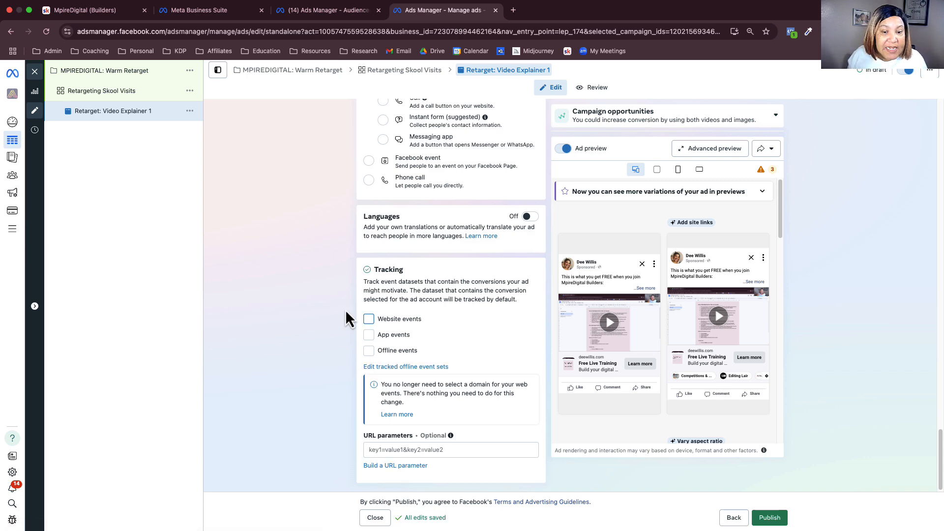
- Rewrite the headline to begin "Free Digital Product Creation" and end in "Needed", and set the description to "Learn to make digital products"
scroll(346, 312, "up", 10)
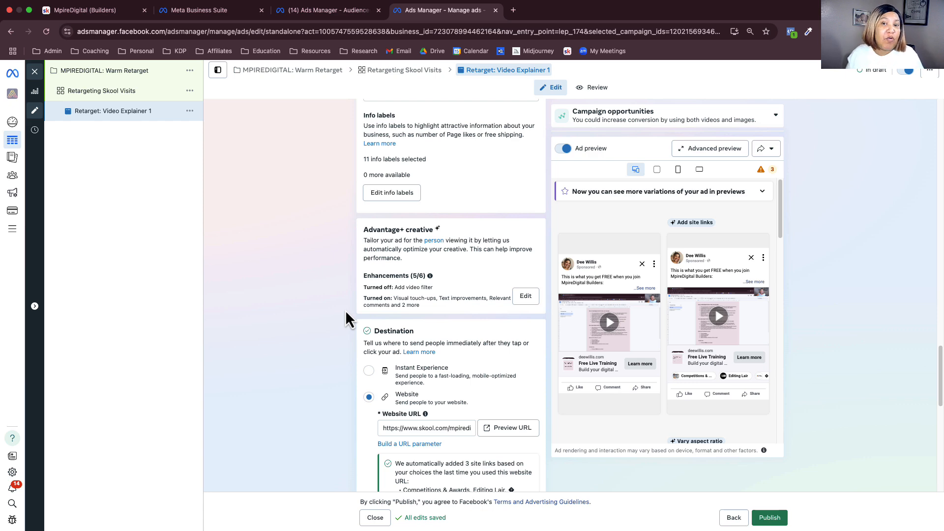
scroll(345, 310, "down", 7)
scroll(345, 310, "up", 15)
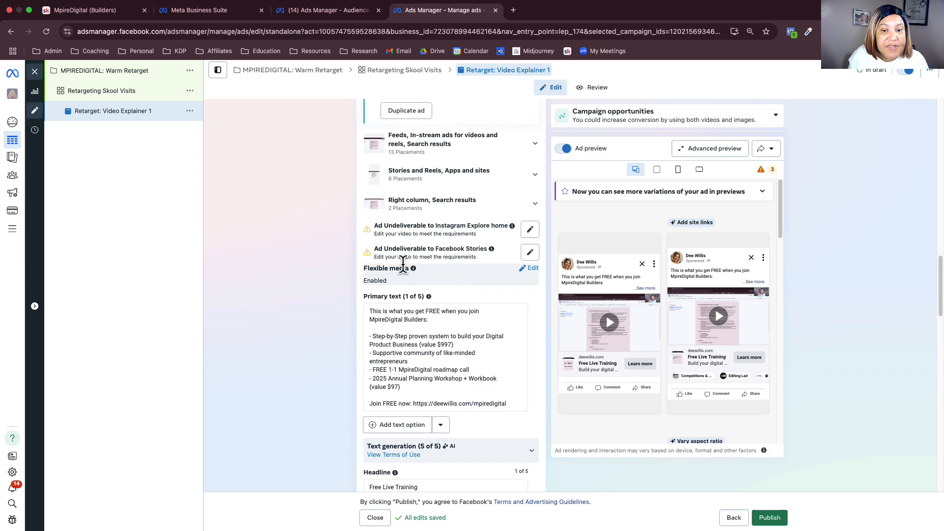
scroll(358, 294, "down", 5)
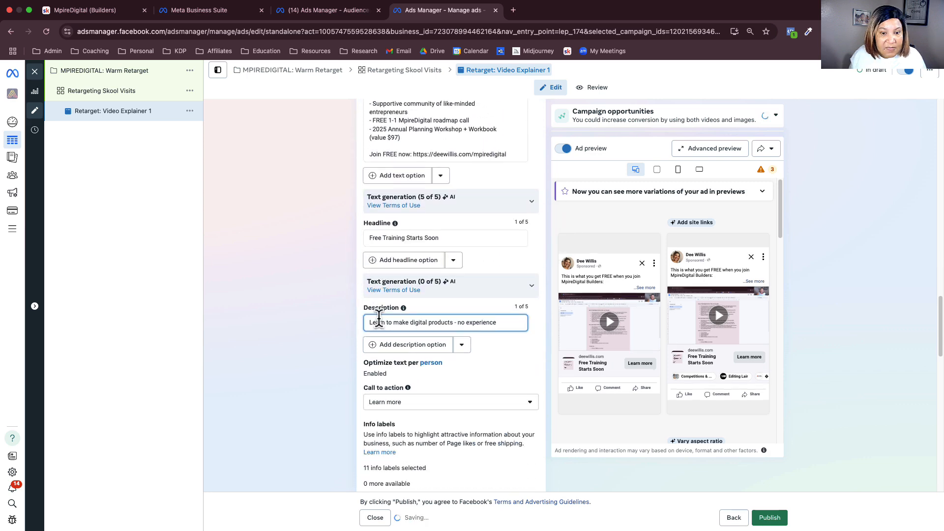
triple_click(379, 322)
type("L")
scroll(351, 303, "down", 10)
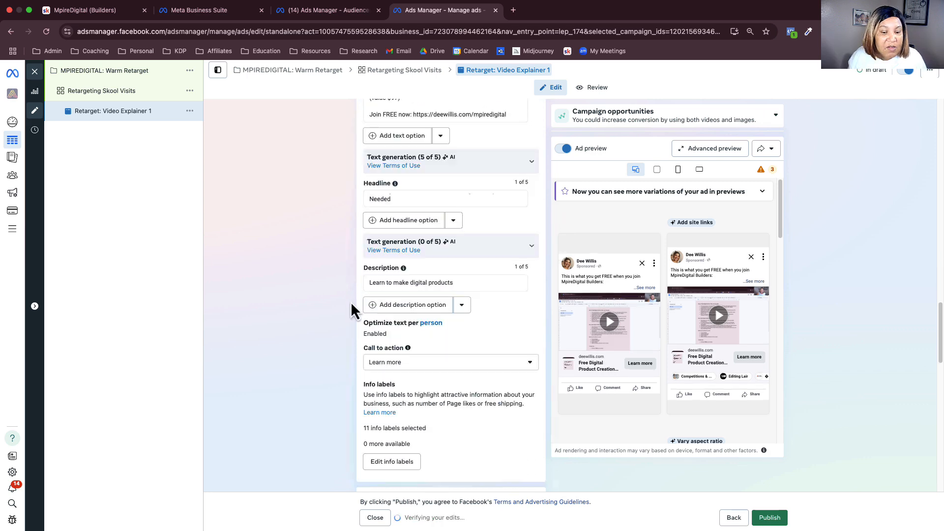
- Publish the retargeting ad, close its editor and return to the list of campaigns
scroll(350, 301, "down", 6)
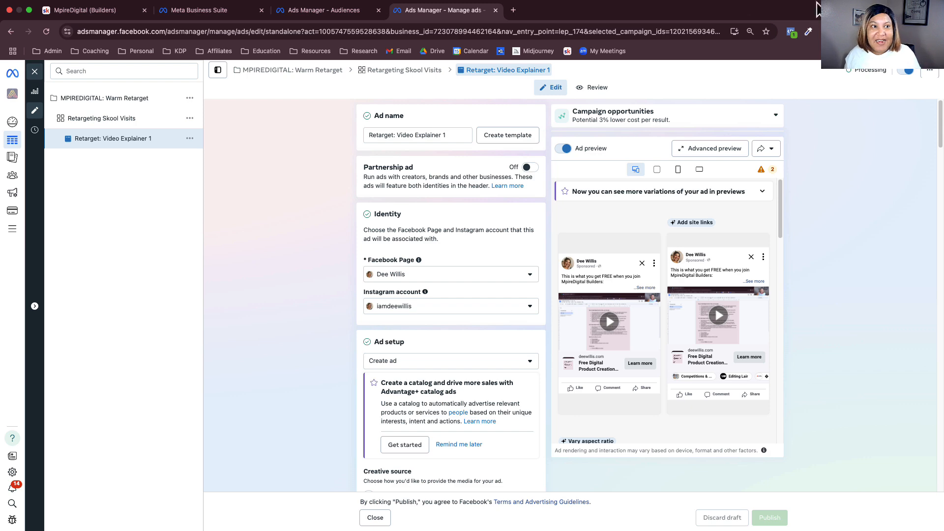
left_click(34, 75)
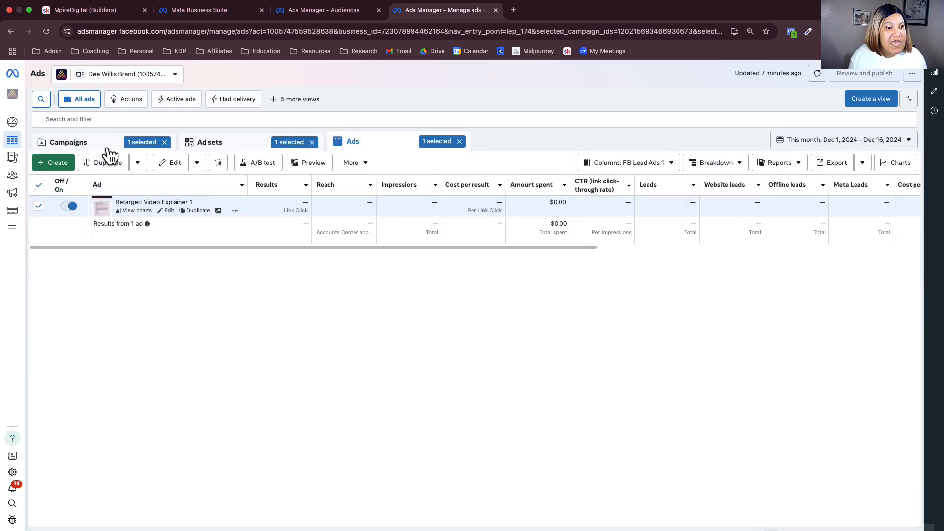
left_click(108, 149)
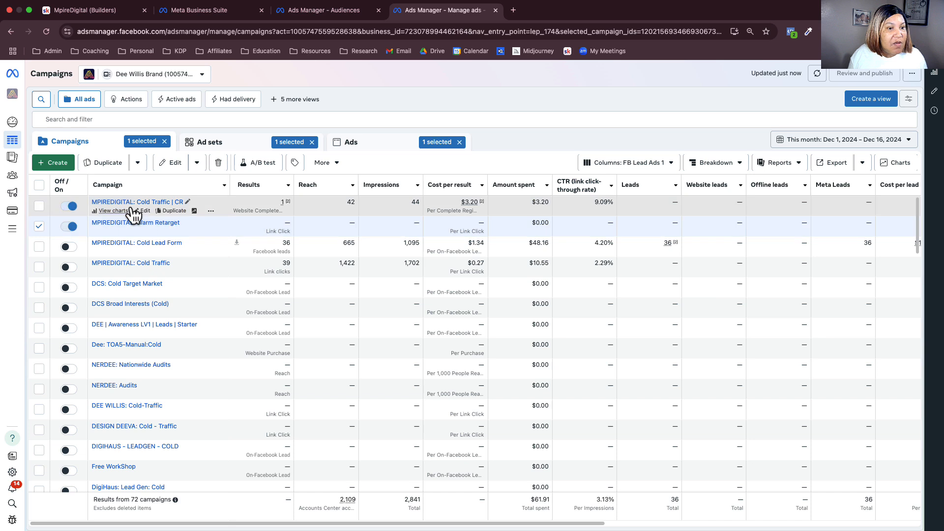